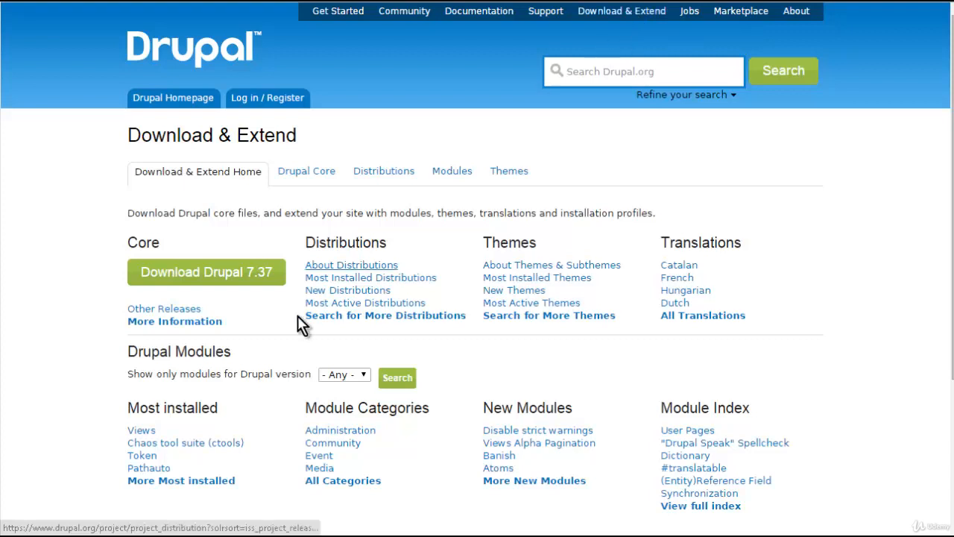
- Download the Drupal 7.37 core recommended release as a zip file
click(259, 317)
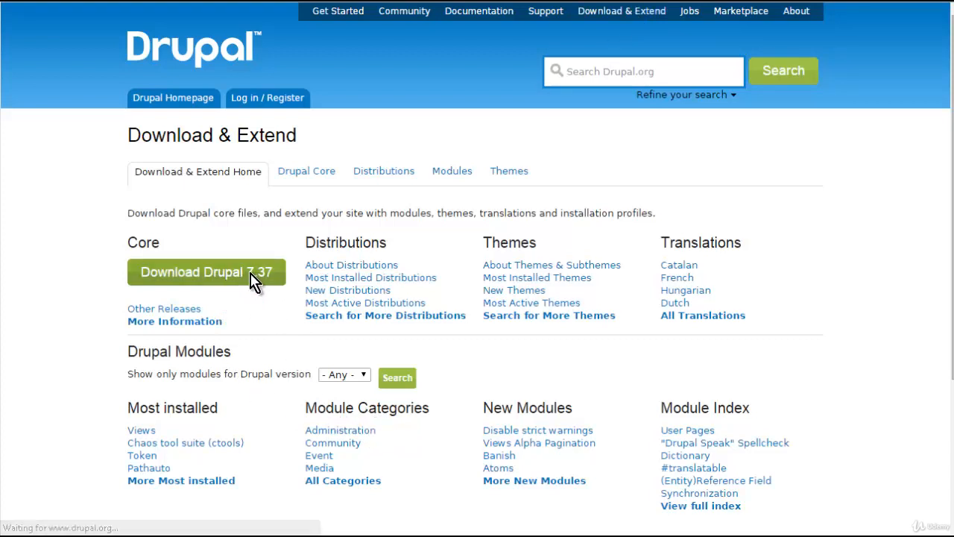
scroll(90, 251, down, 8)
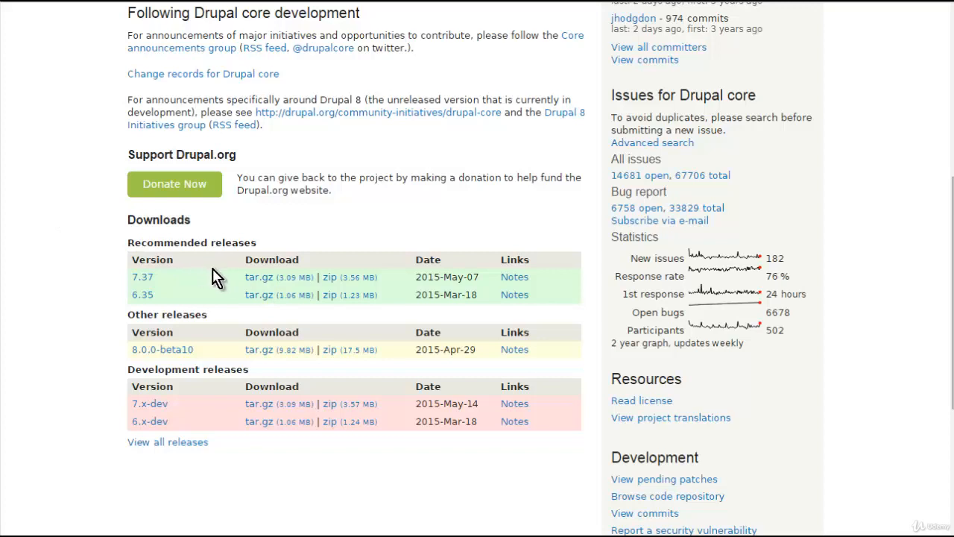
click(336, 280)
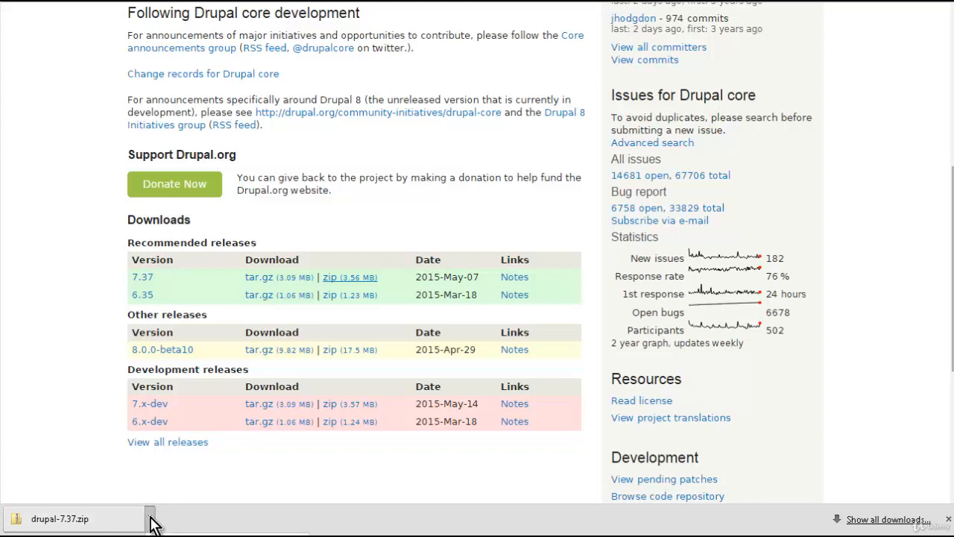
- Open the downloaded drupal-7.37.zip in its folder and extract it with 7-Zip into a drupal-7.37 folder in Downloads
click(216, 535)
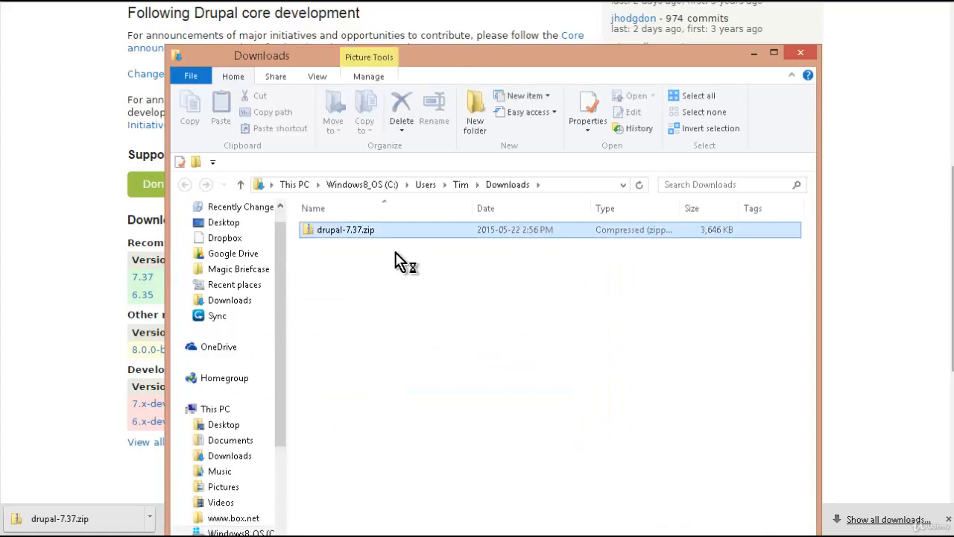
double_click(368, 231)
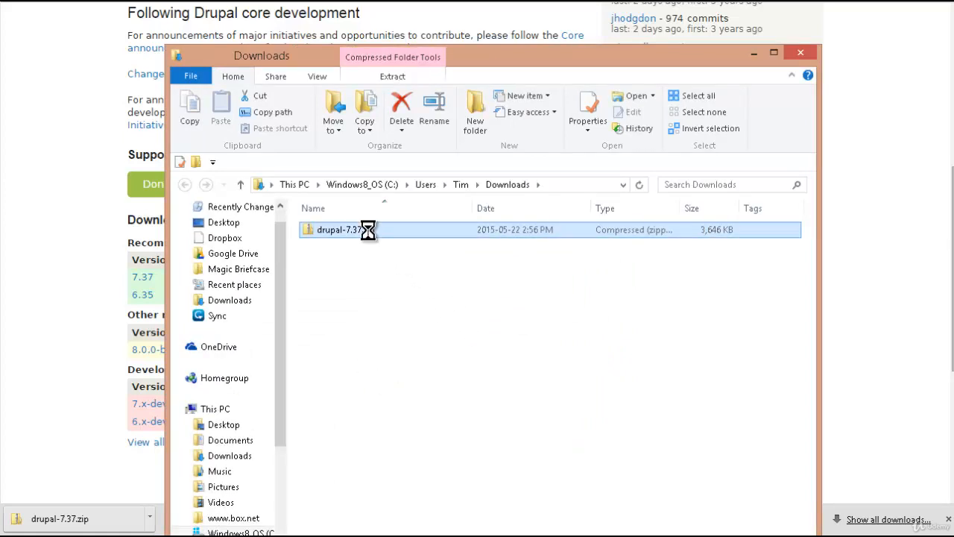
right_click(370, 237)
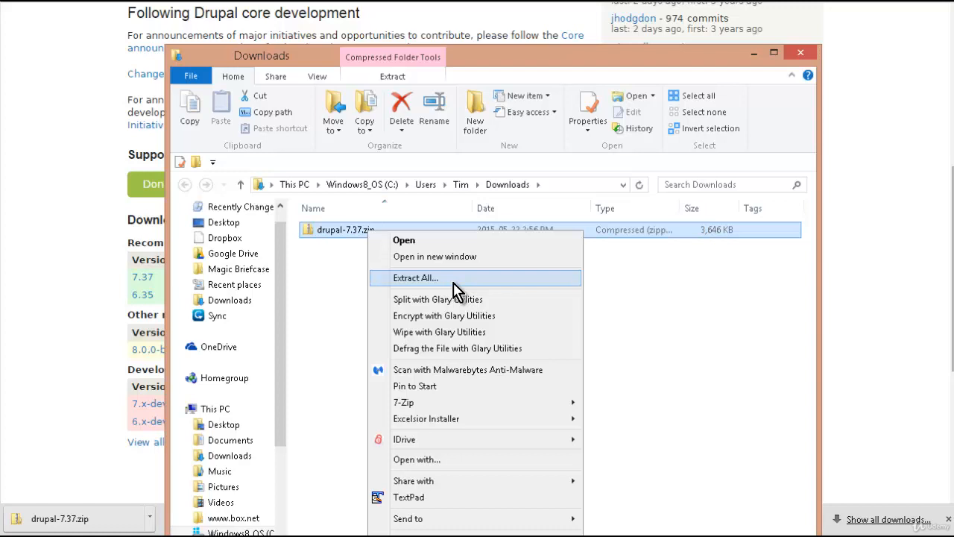
mouse_move(440, 404)
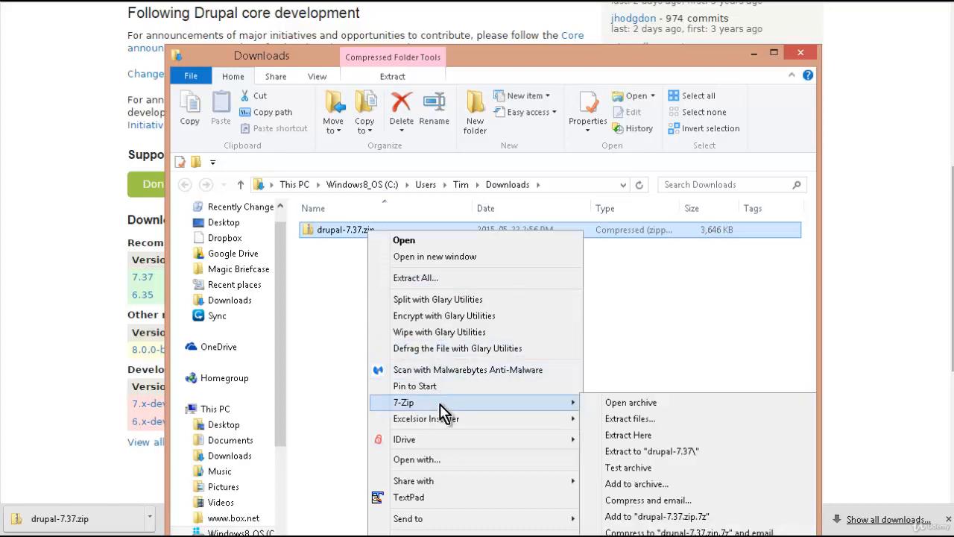
click(656, 421)
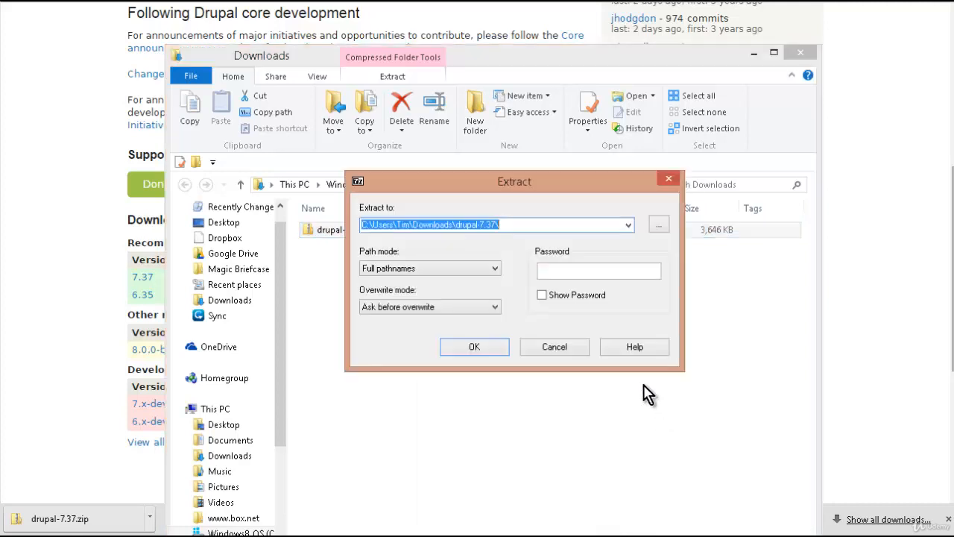
click(474, 346)
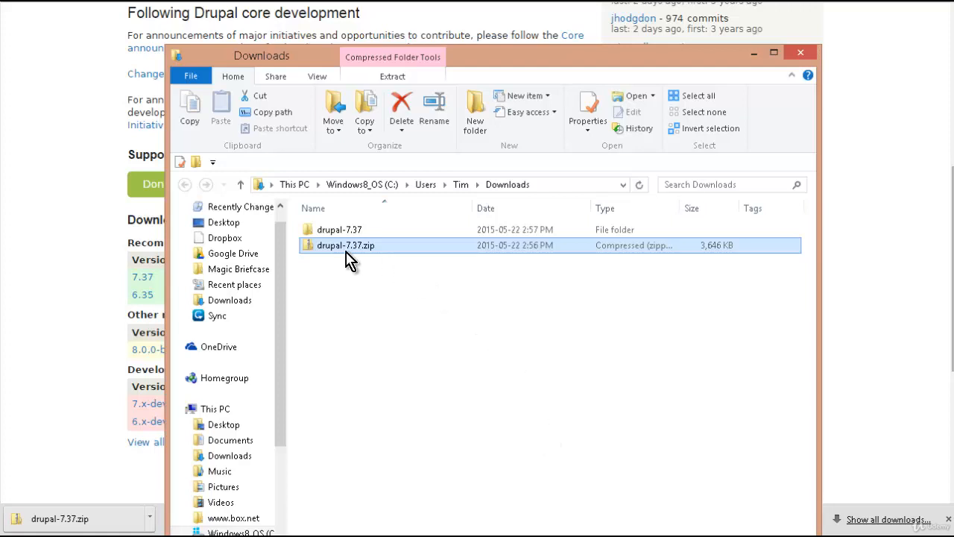
- Open the extracted drupal-7.37 folder and its inner drupal-7.37 folder to review the Drupal core files
double_click(328, 230)
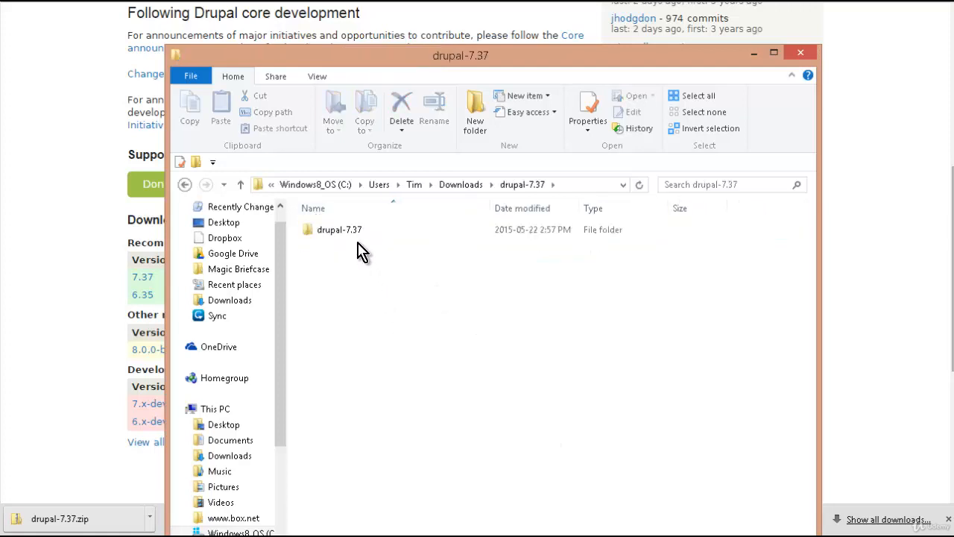
click(352, 231)
double_click(356, 237)
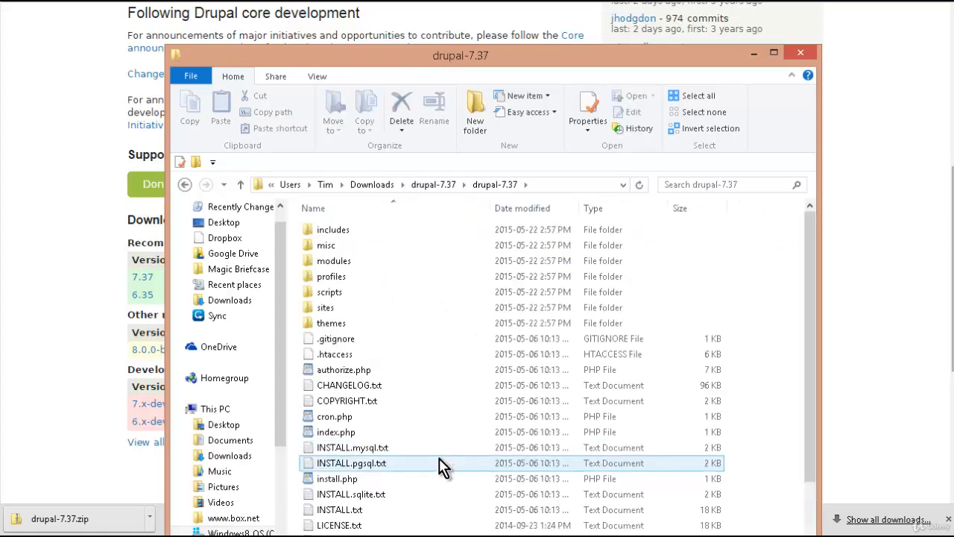
scroll(373, 422, down, 1)
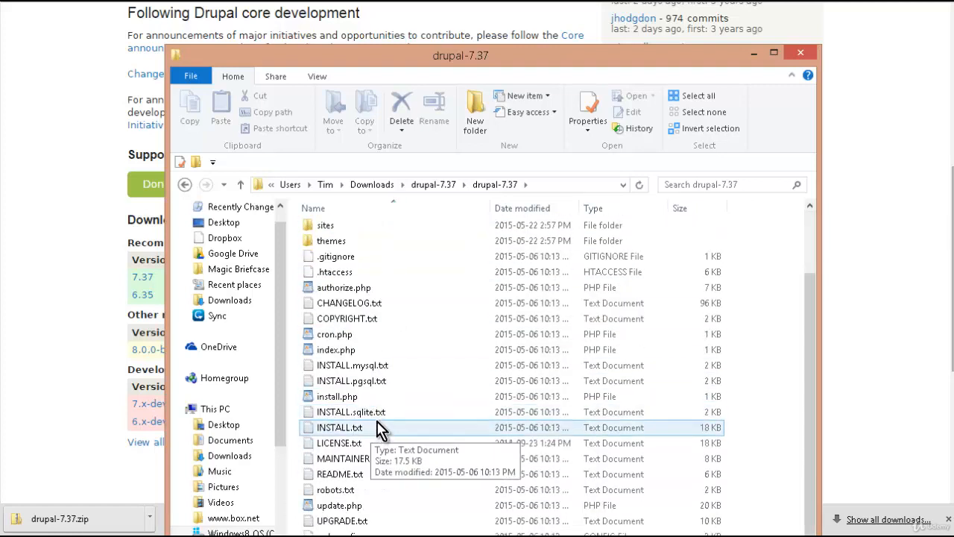
scroll(387, 443, up, 1)
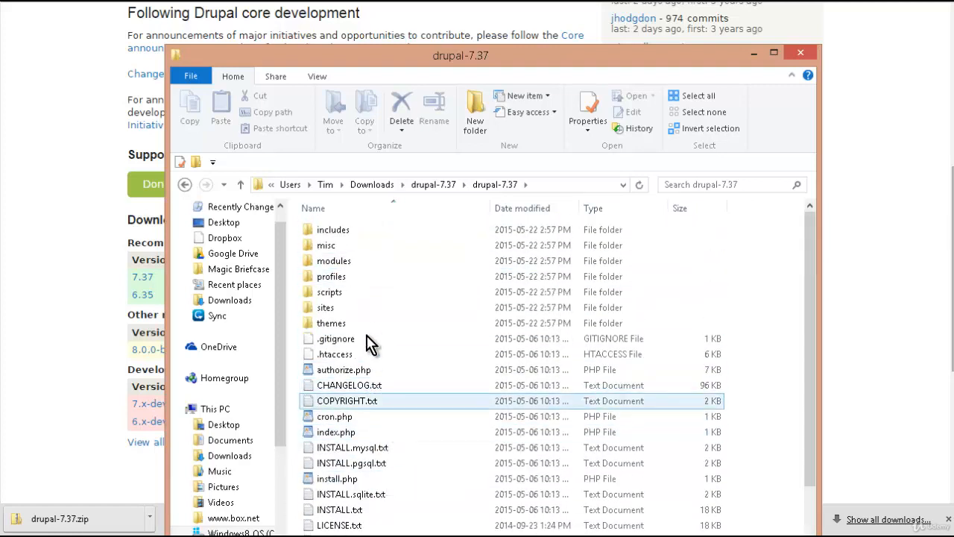
mouse_move(351, 252)
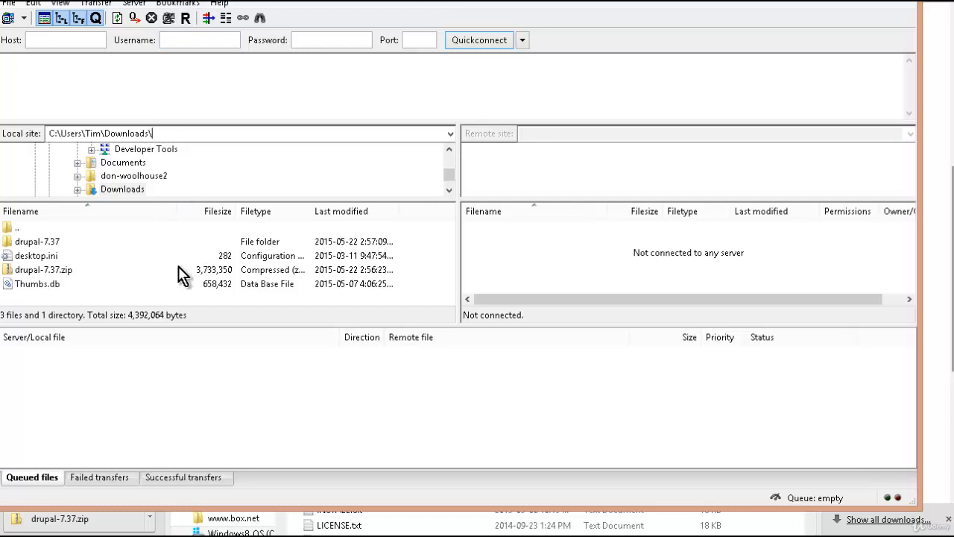
- In FileZilla, browse the local site to Downloads\drupal-7.37\drupal-7.37 and connect to the web server through the Site Manager
double_click(61, 244)
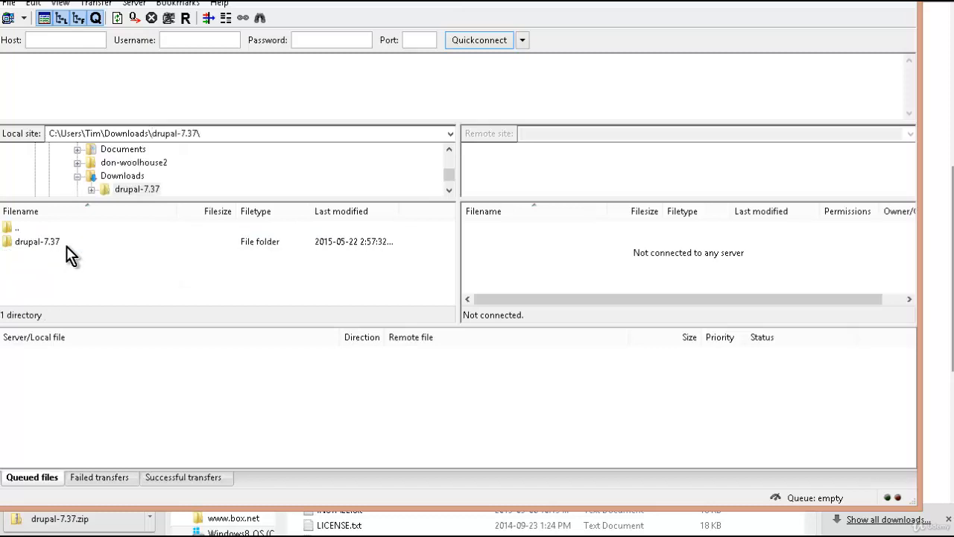
double_click(60, 242)
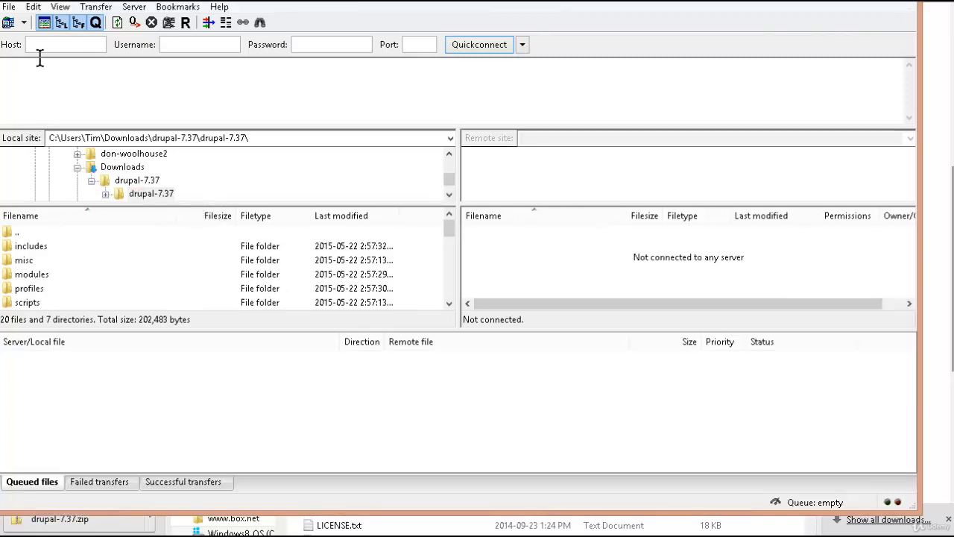
mouse_move(49, 46)
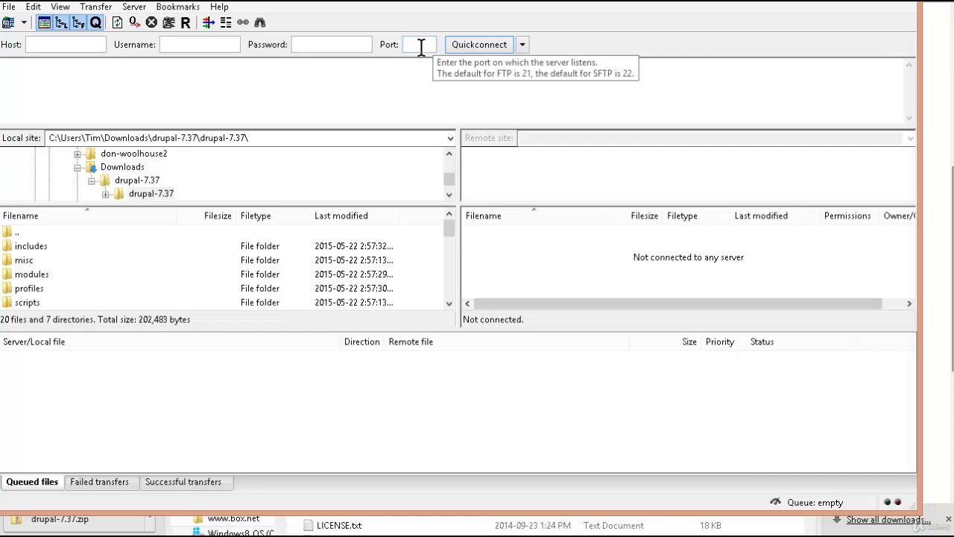
click(10, 7)
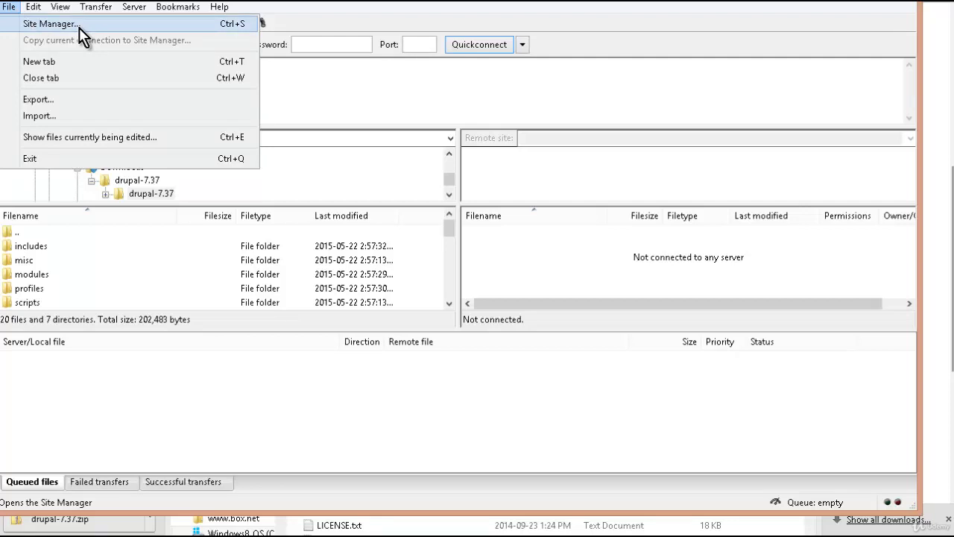
click(286, 84)
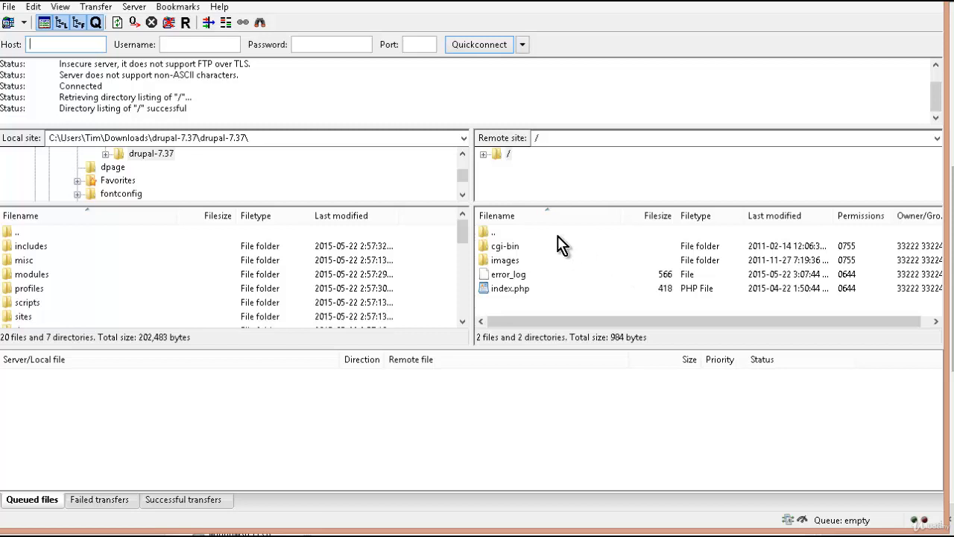
- Create a remote directory named drupal in the server root and enter it
click(497, 233)
right_click(498, 233)
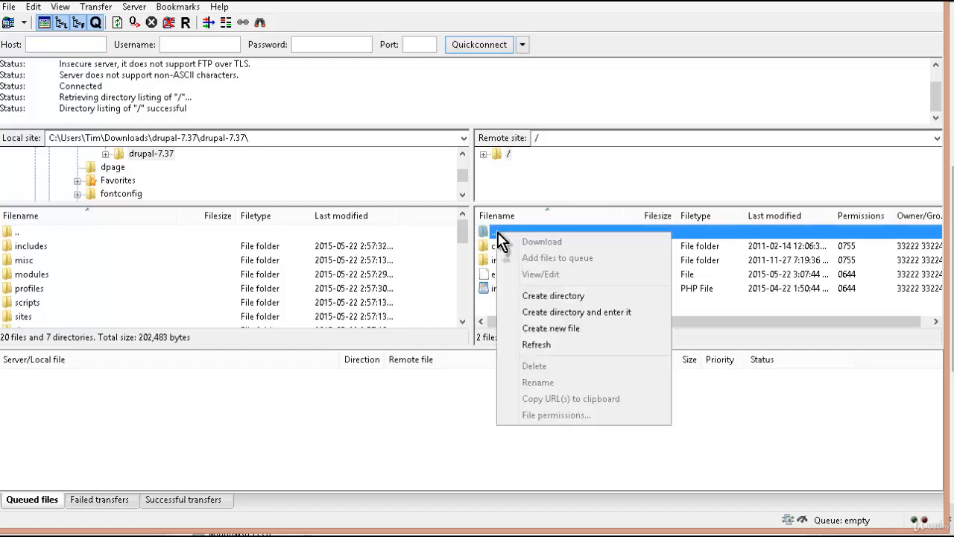
click(626, 313)
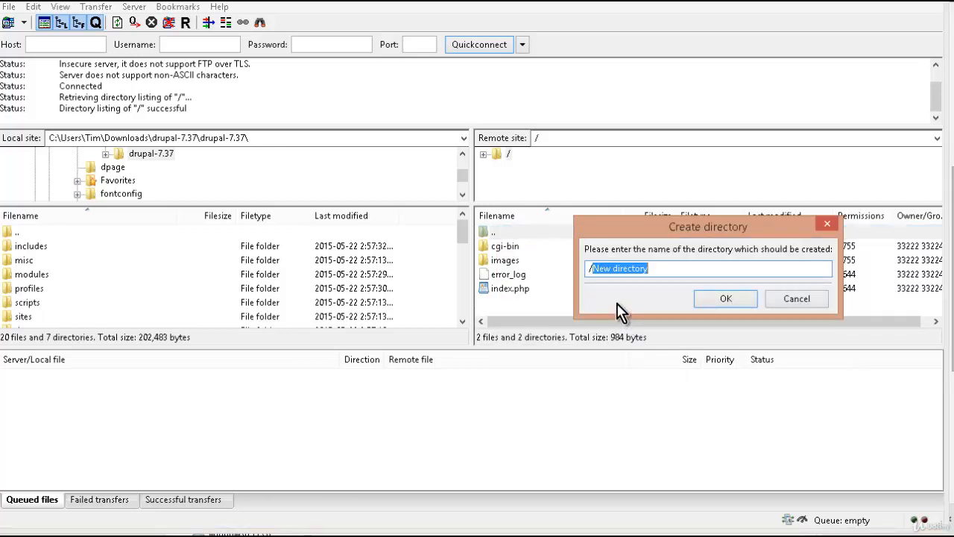
text(d)
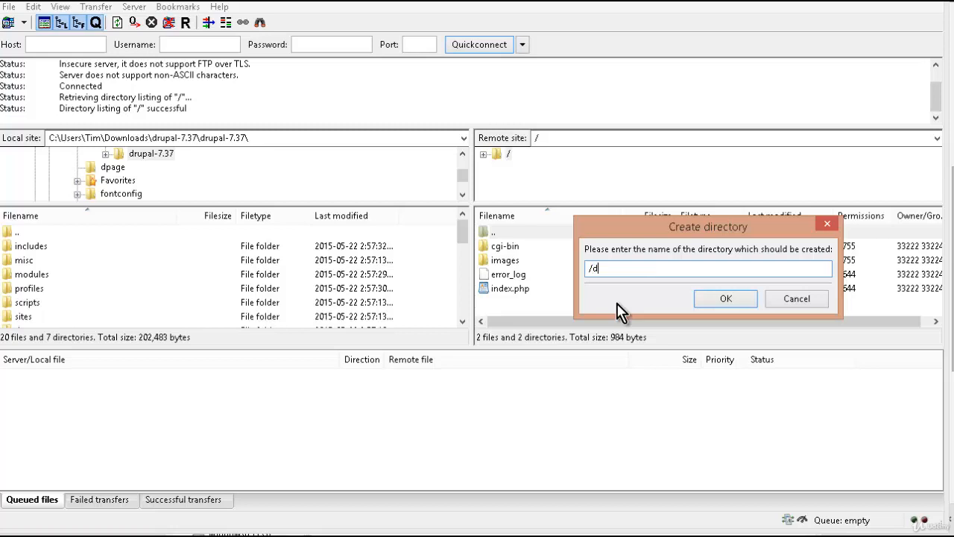
text(rupal)
click(727, 299)
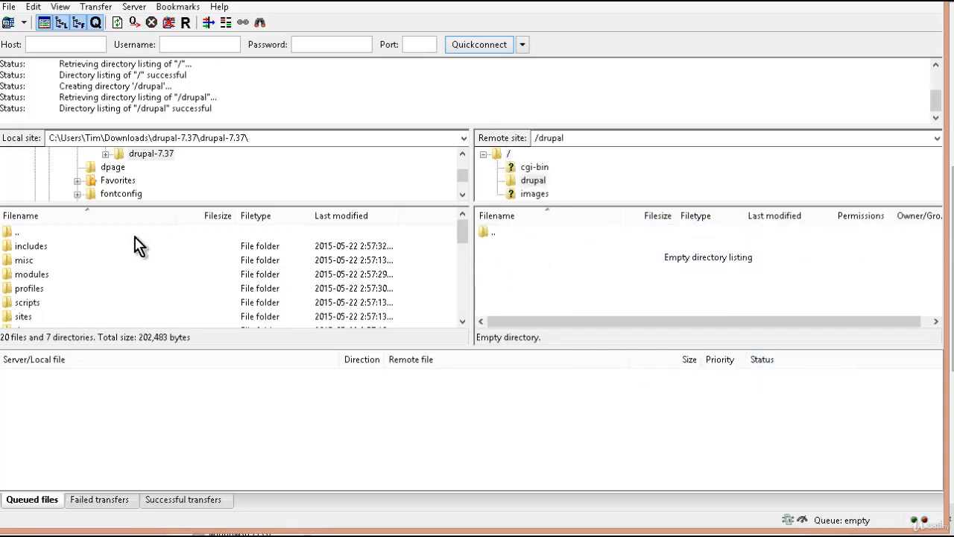
- Select all local Drupal files and folders and upload them to the remote drupal directory
click(33, 248)
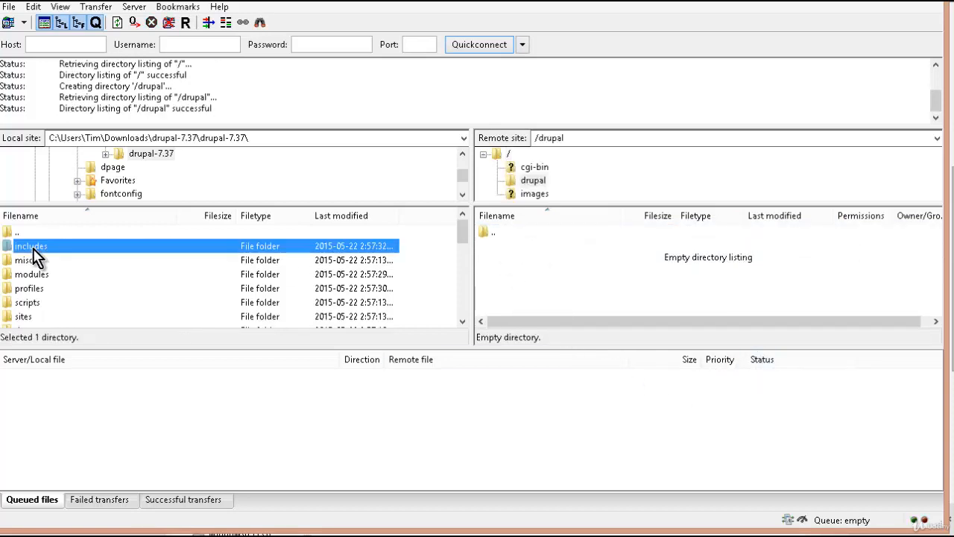
key(ctrl+a)
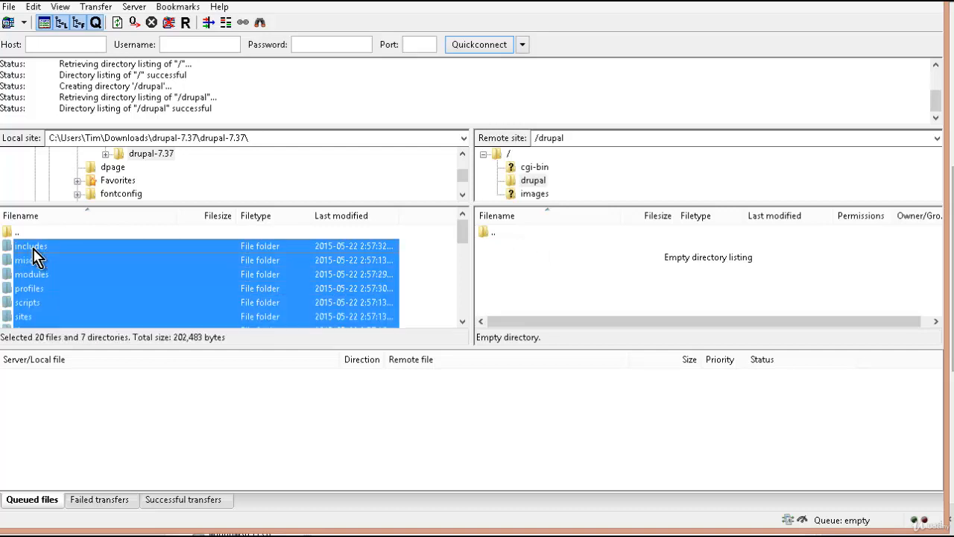
right_click(133, 265)
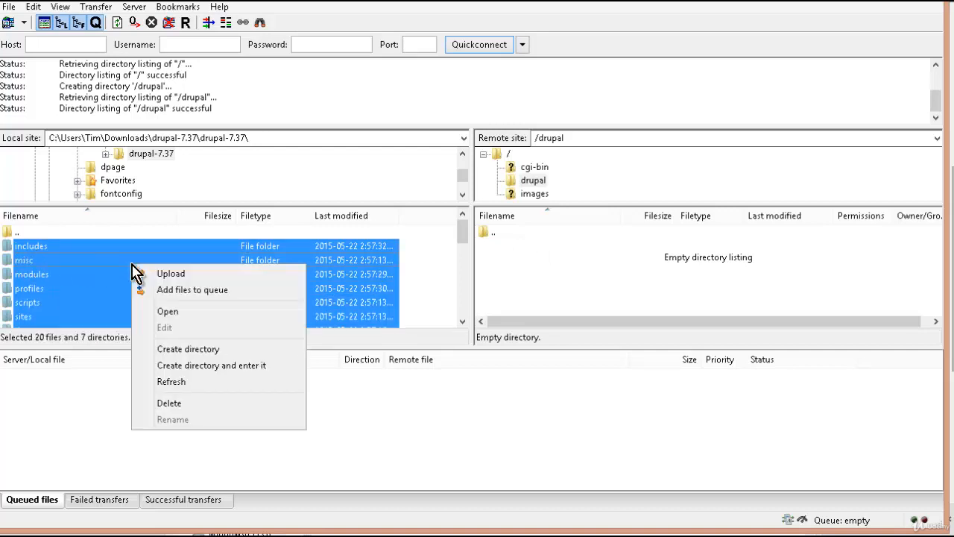
click(165, 273)
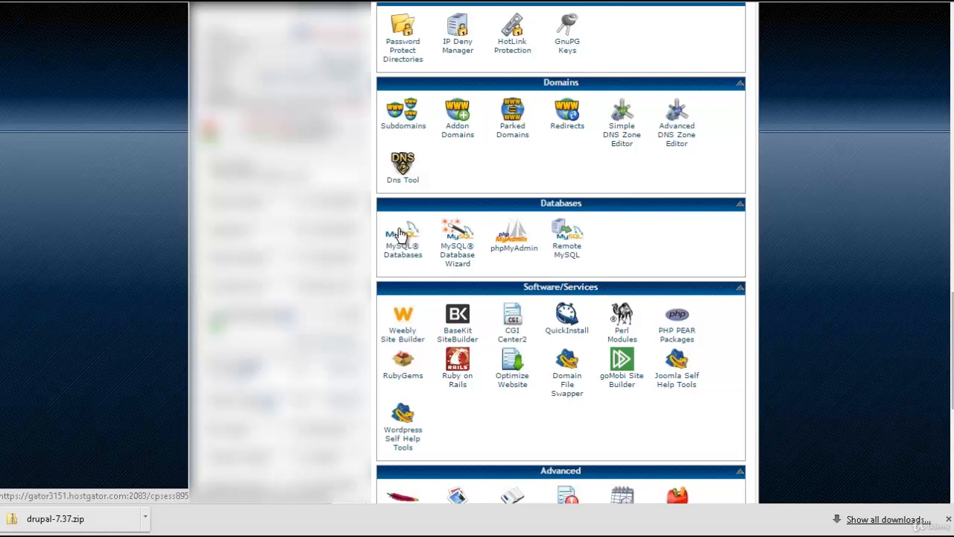
- In the HostGator control panel, start the MySQL Database Wizard and create a new database named drupal
click(459, 241)
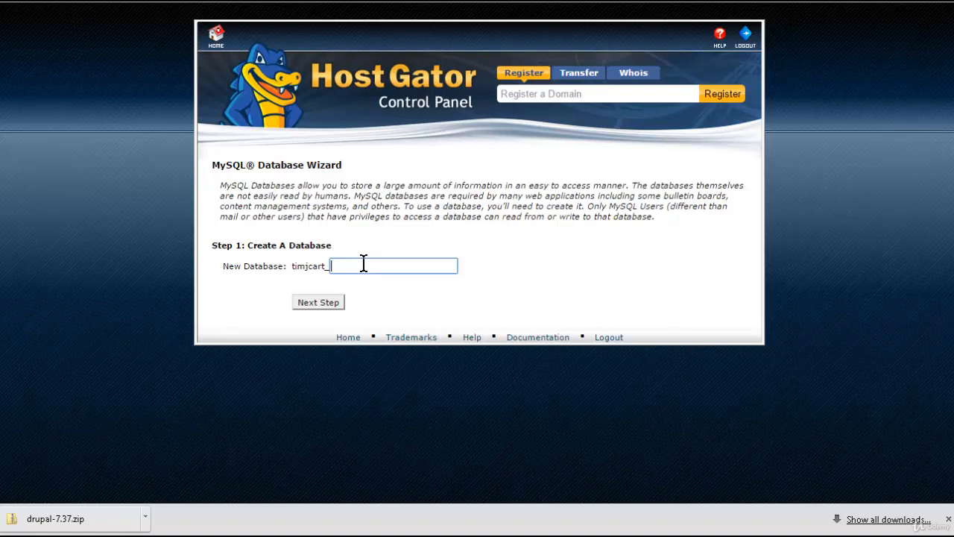
text(drupal)
click(333, 309)
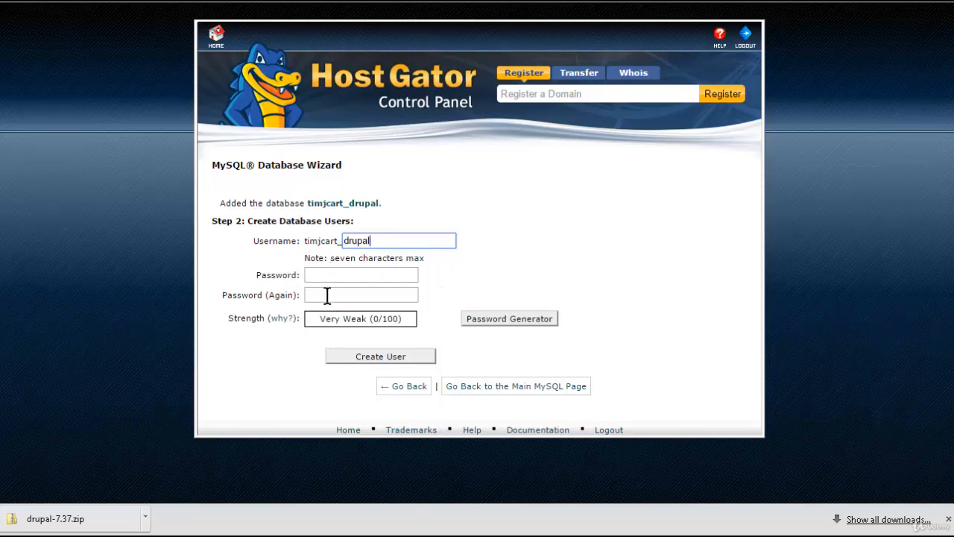
- Generate a password for the drupal database user, copy it, confirm it is saved and apply it to the password fields
click(520, 321)
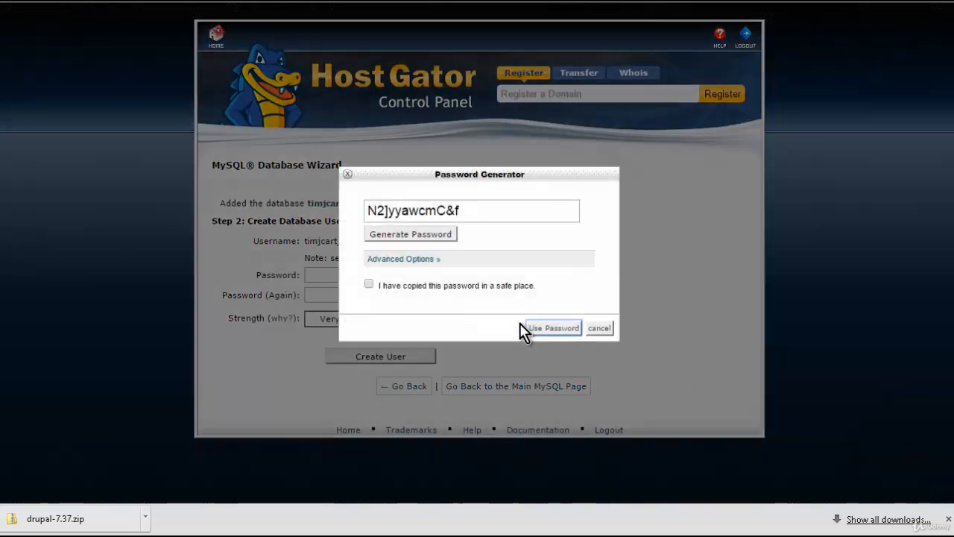
drag(469, 210, 374, 199)
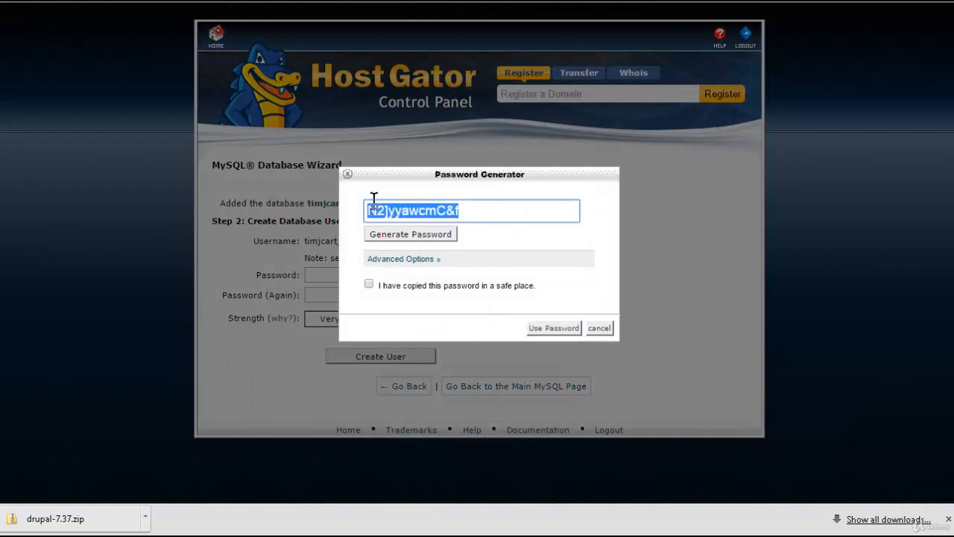
right_click(402, 211)
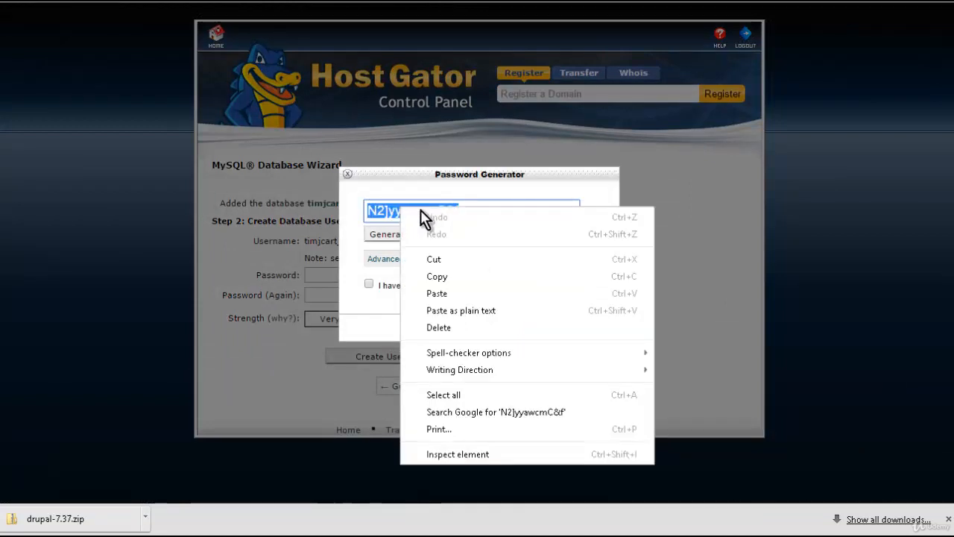
click(453, 278)
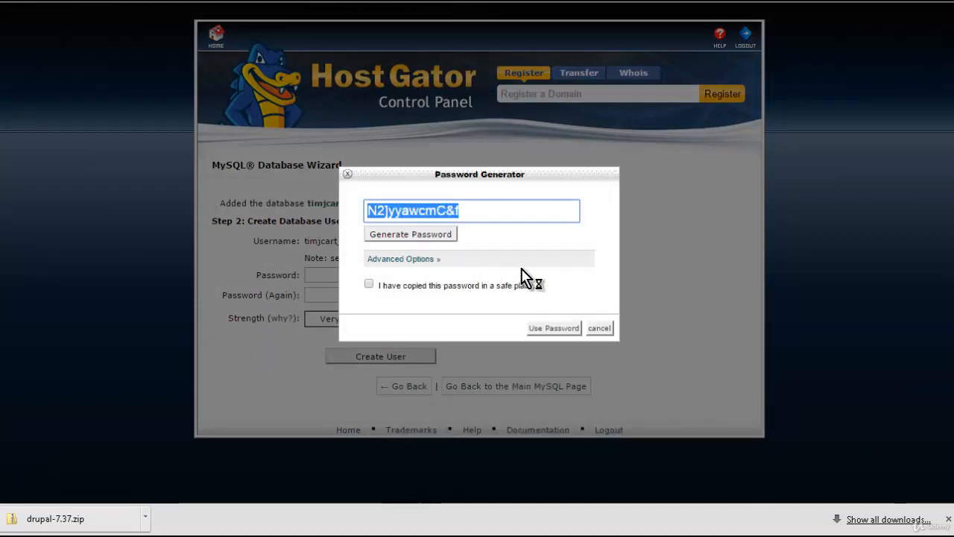
click(377, 288)
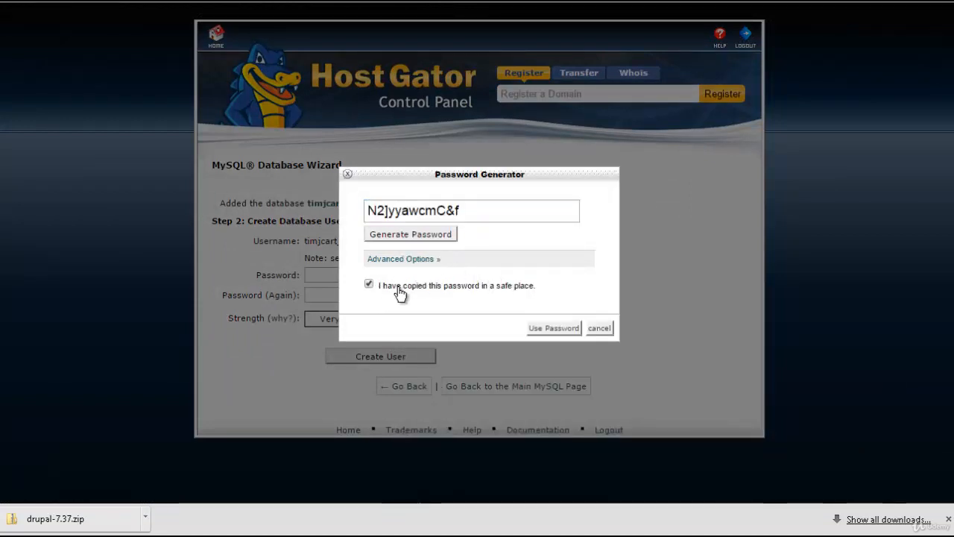
click(544, 328)
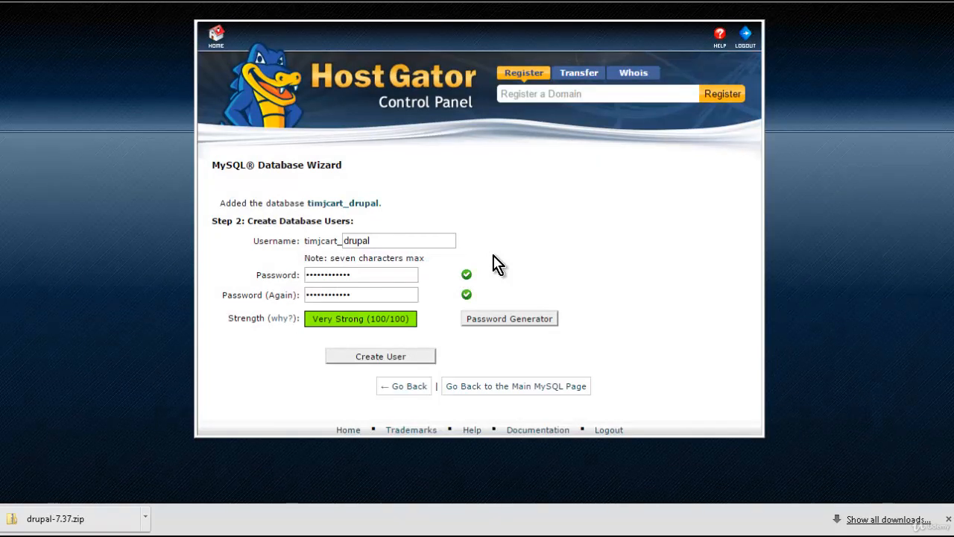
- Paste the generated database user password into a Notepad document for safekeeping
click(376, 240)
key(alt+Tab)
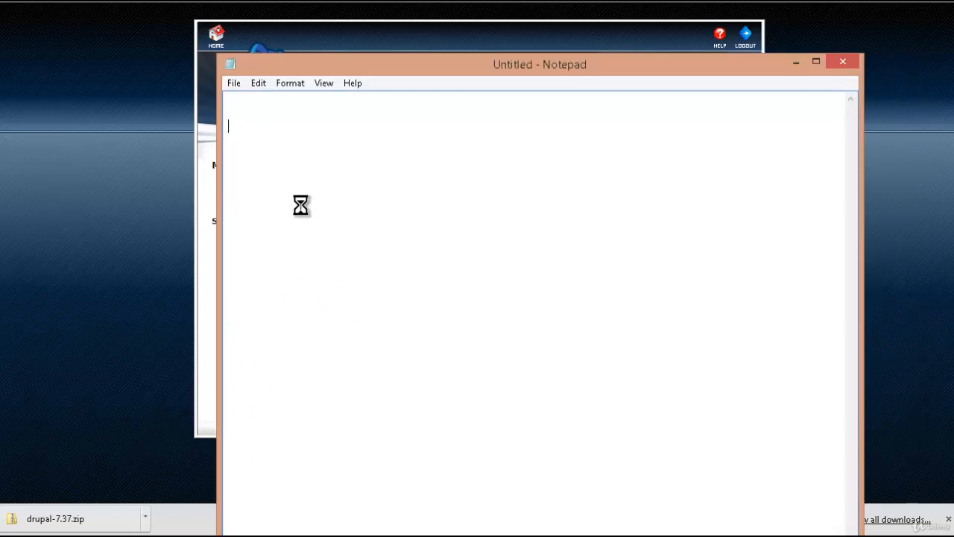
key(ctrl+v)
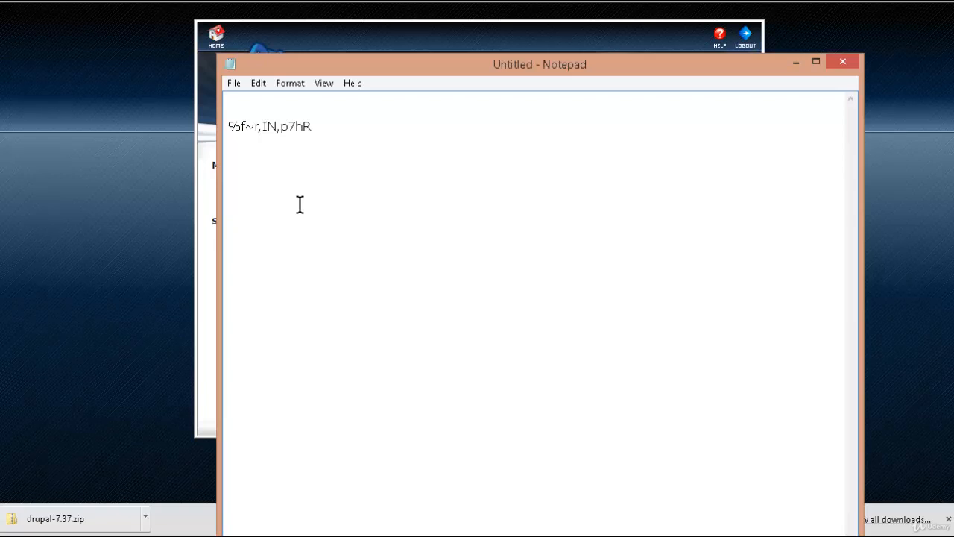
click(154, 156)
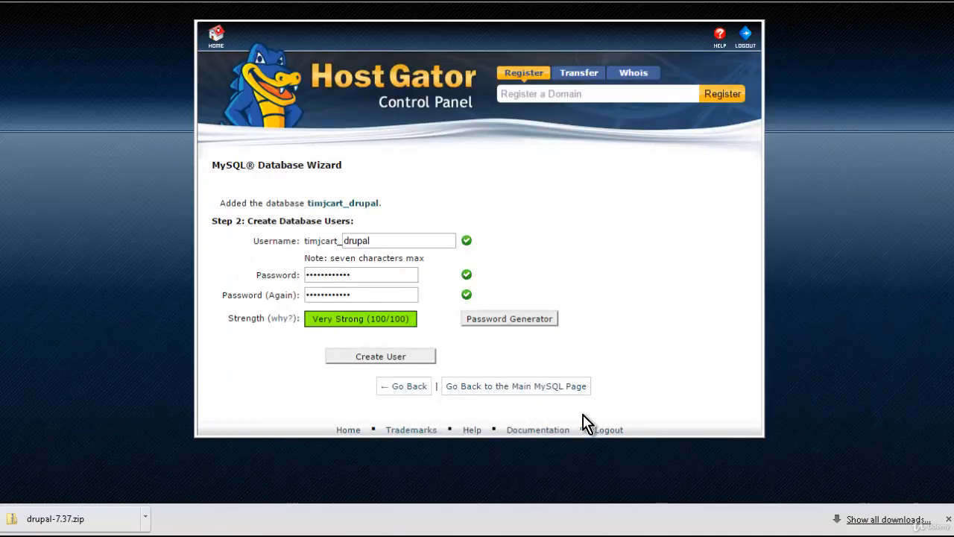
- Create the database user and grant it all privileges on the drupal database
click(408, 361)
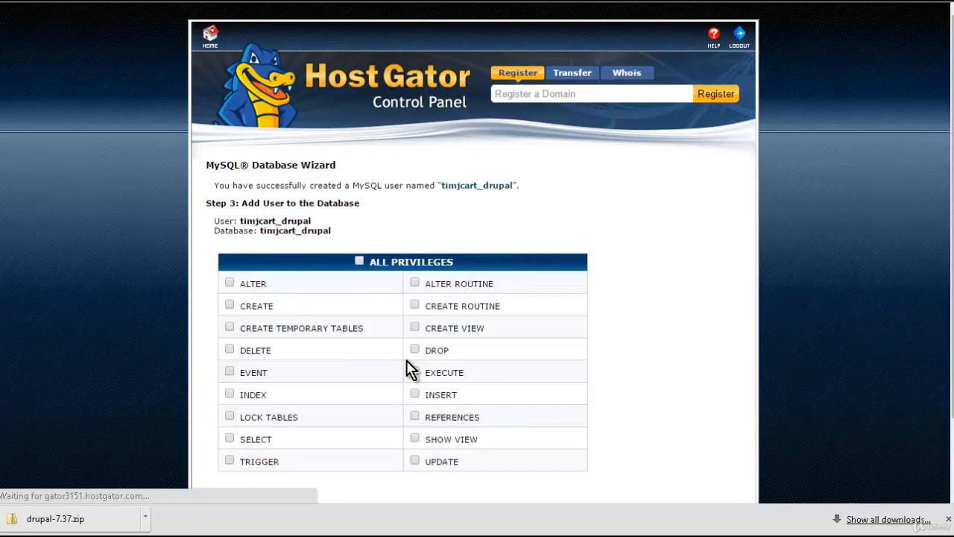
click(359, 262)
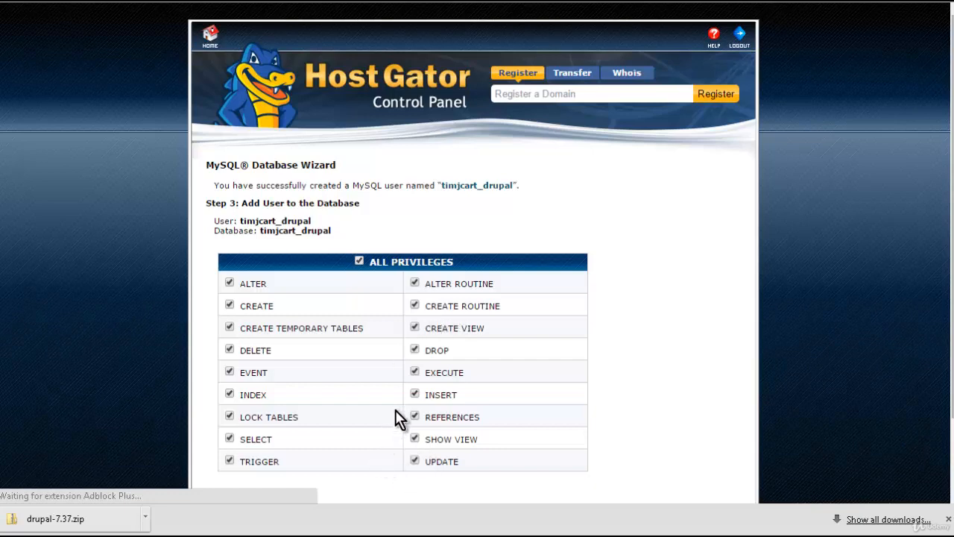
scroll(395, 415, down, 1)
scroll(383, 419, down, 1)
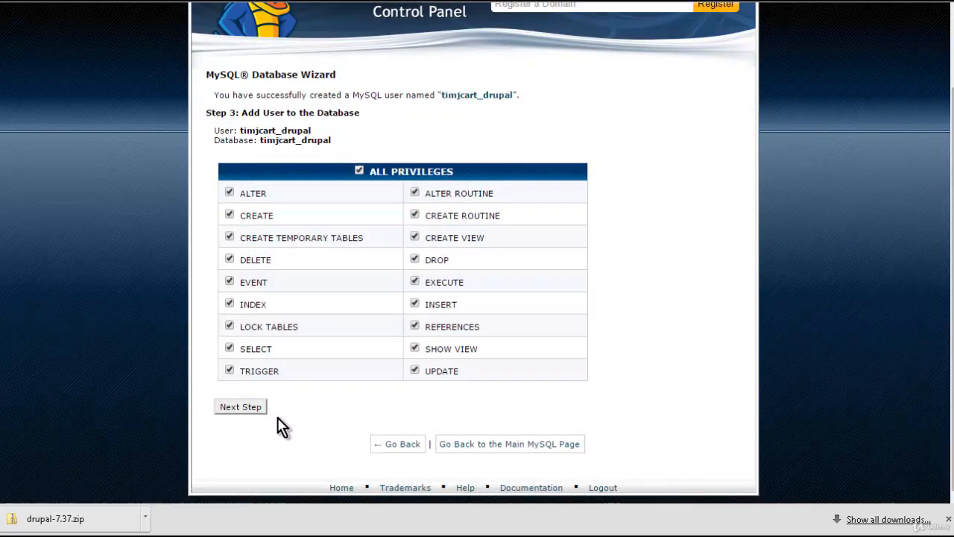
click(252, 407)
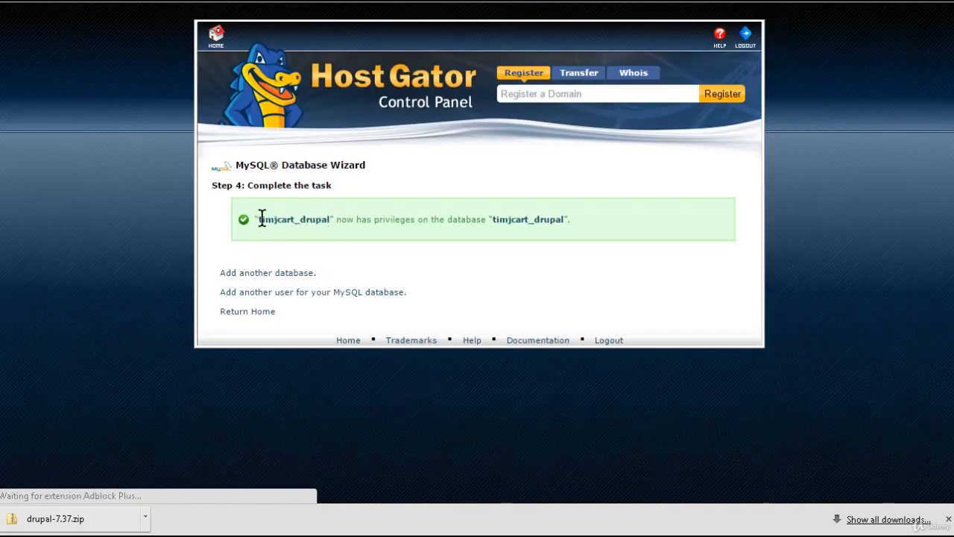
- Copy the confirmation message naming the database user and database, and paste it into the Notepad document
drag(258, 219, 579, 215)
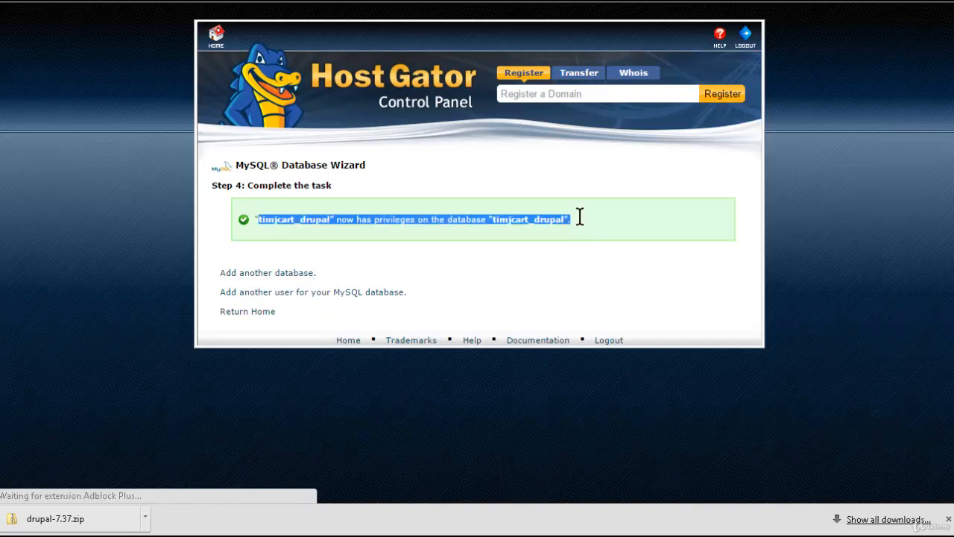
right_click(341, 219)
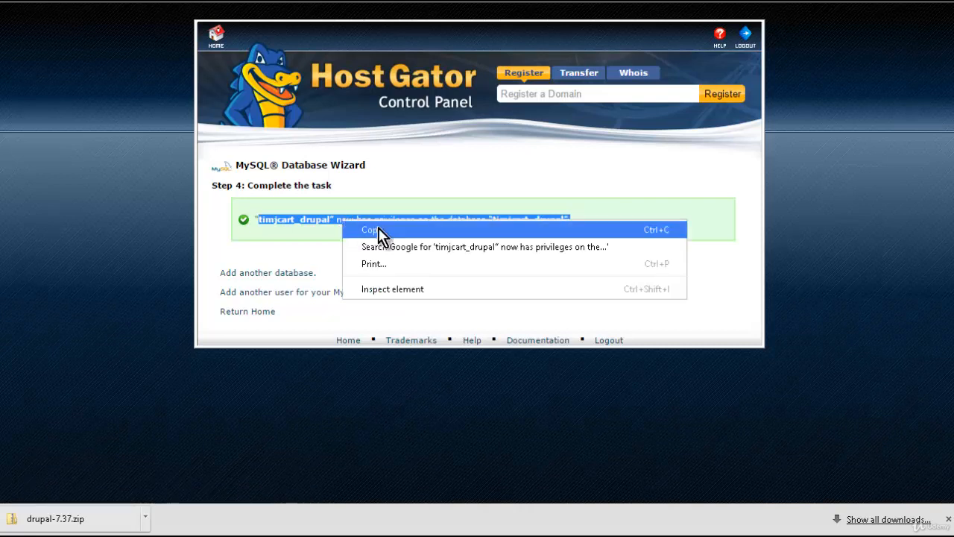
click(378, 229)
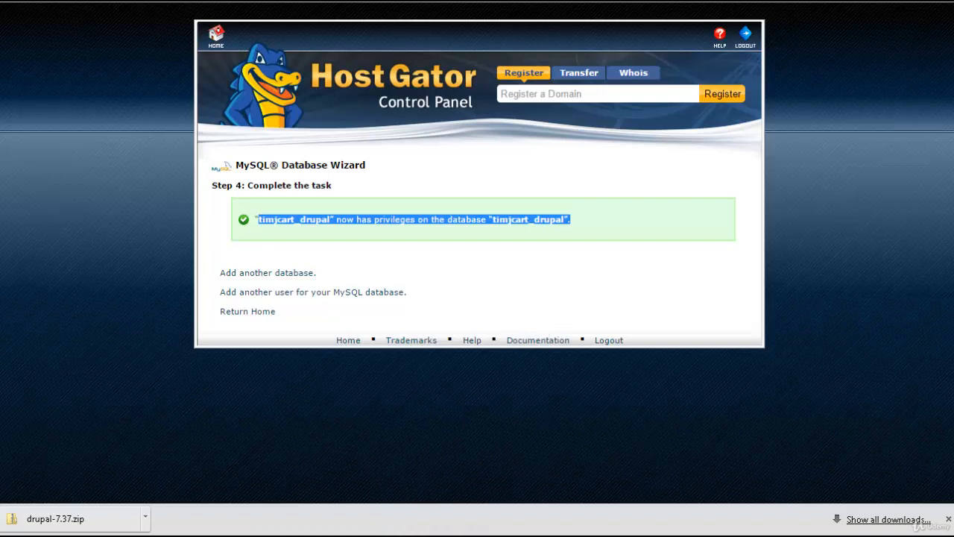
click(522, 536)
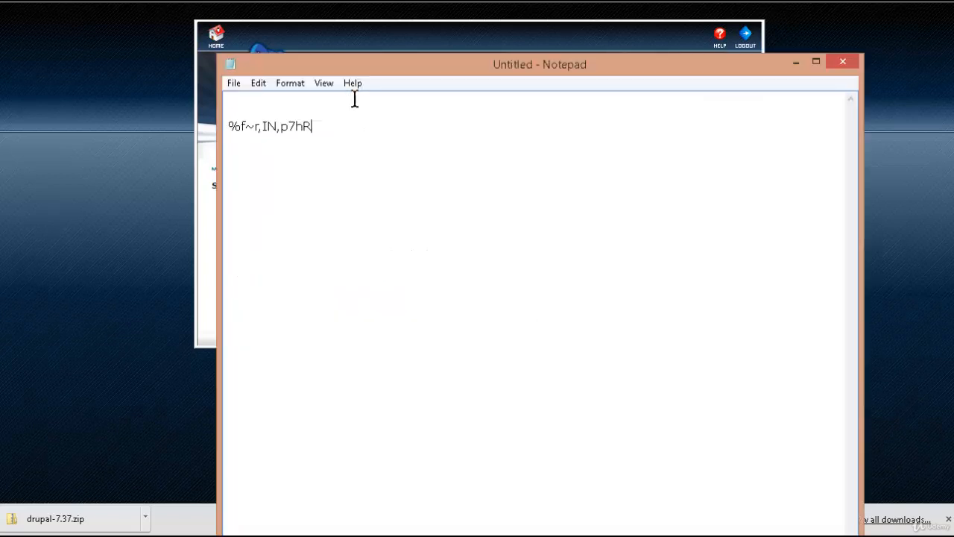
right_click(264, 110)
click(339, 173)
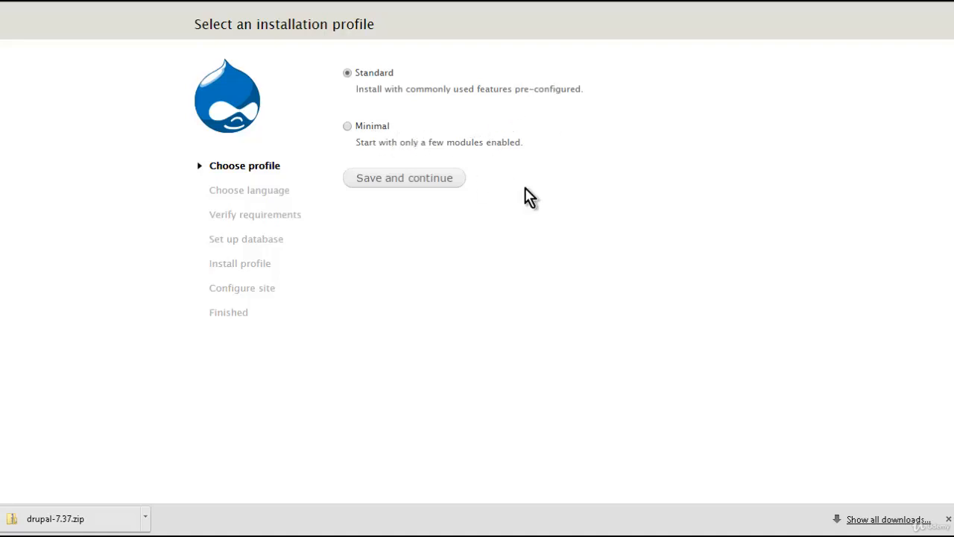
- In the Drupal installer, continue with the Standard profile and the English language
click(439, 179)
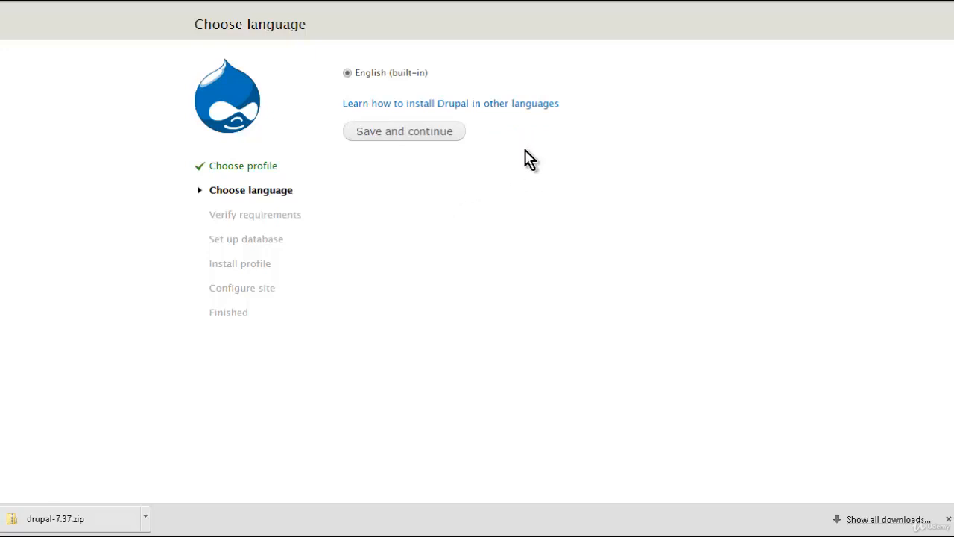
click(392, 137)
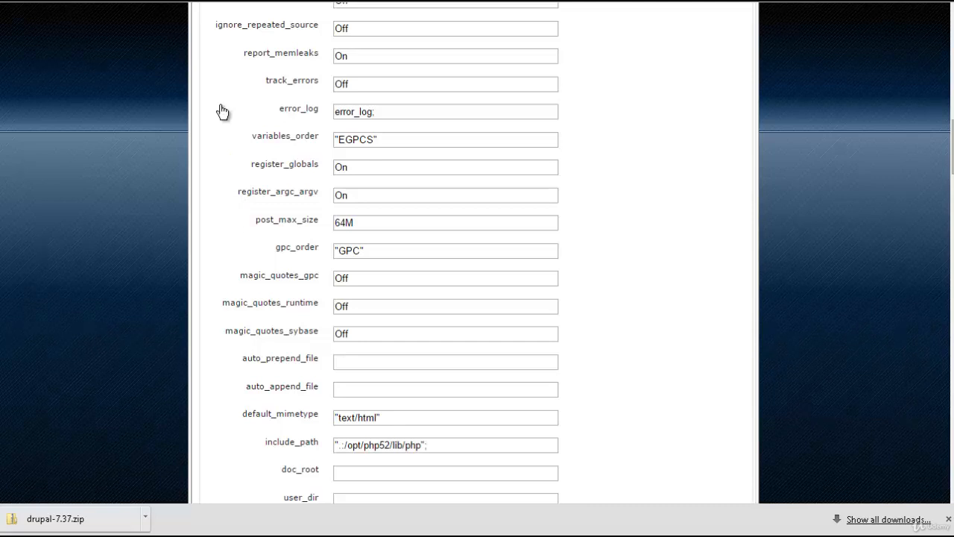
- Set register_globals to Off in the PHP configuration editor and apply the changes
click(361, 170)
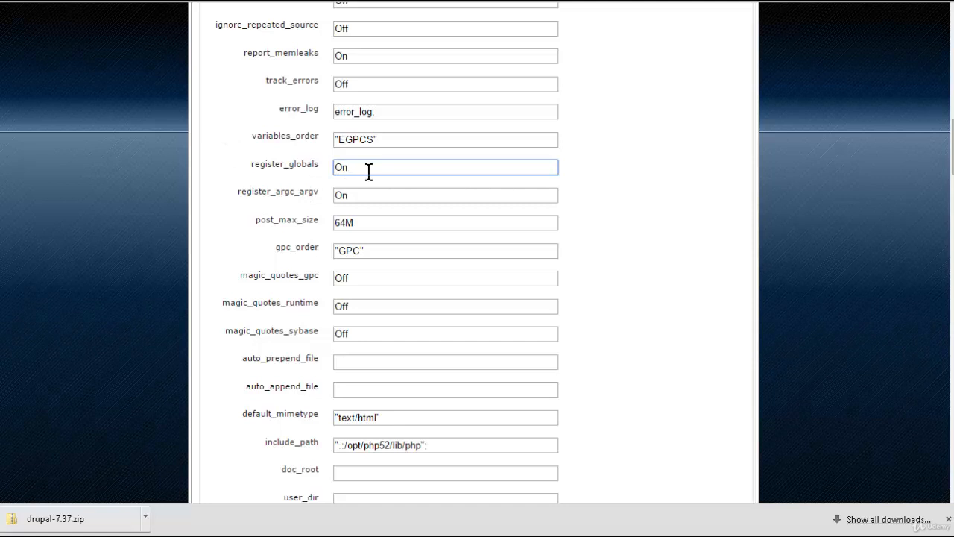
key(BackSpace)
text(ff)
scroll(422, 224, down, 4)
scroll(694, 253, down, 15)
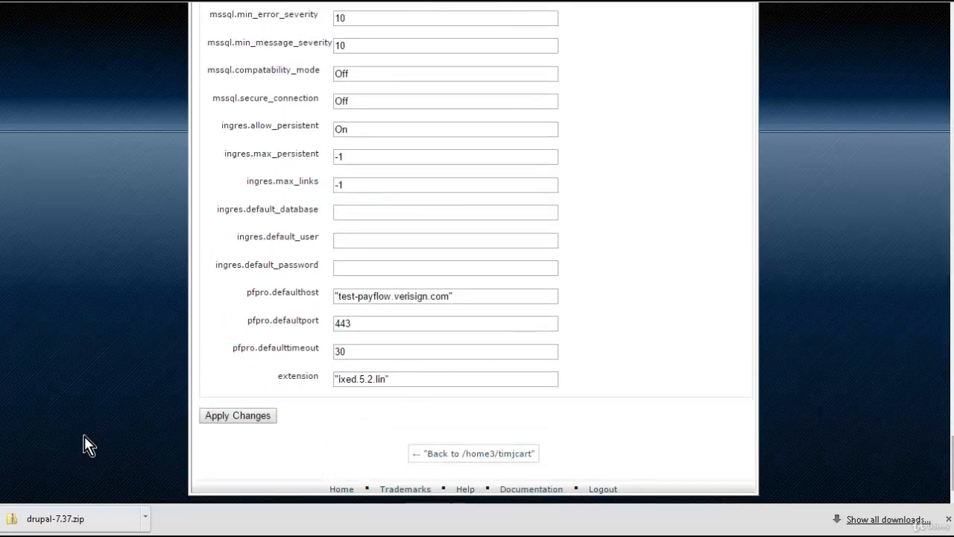
click(221, 419)
- Reload the Drupal requirements check page
scroll(291, 285, down, 5)
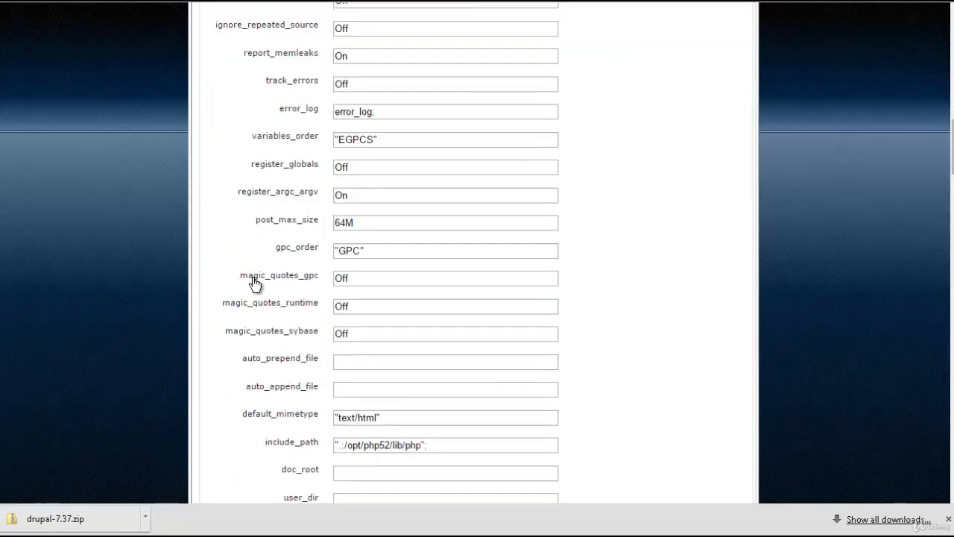
scroll(257, 285, down, 8)
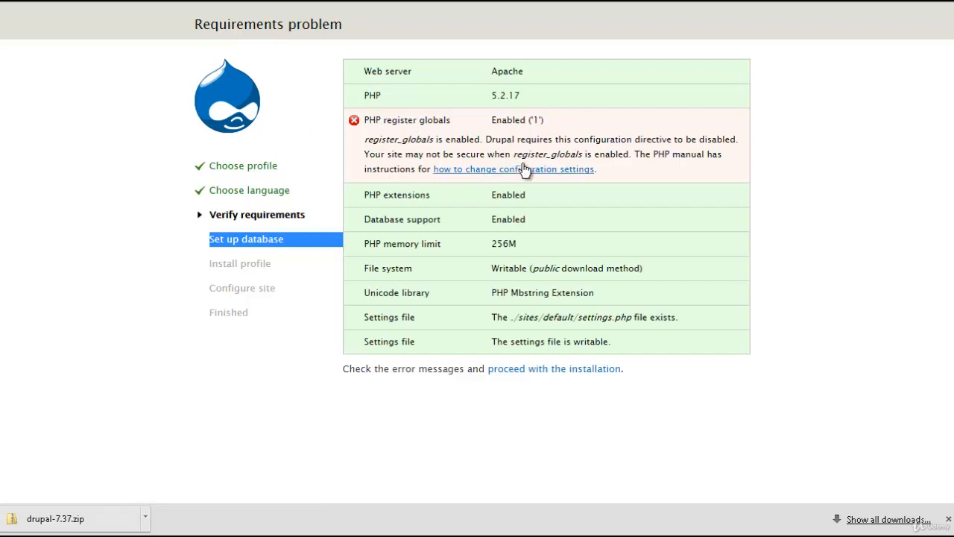
key(F5)
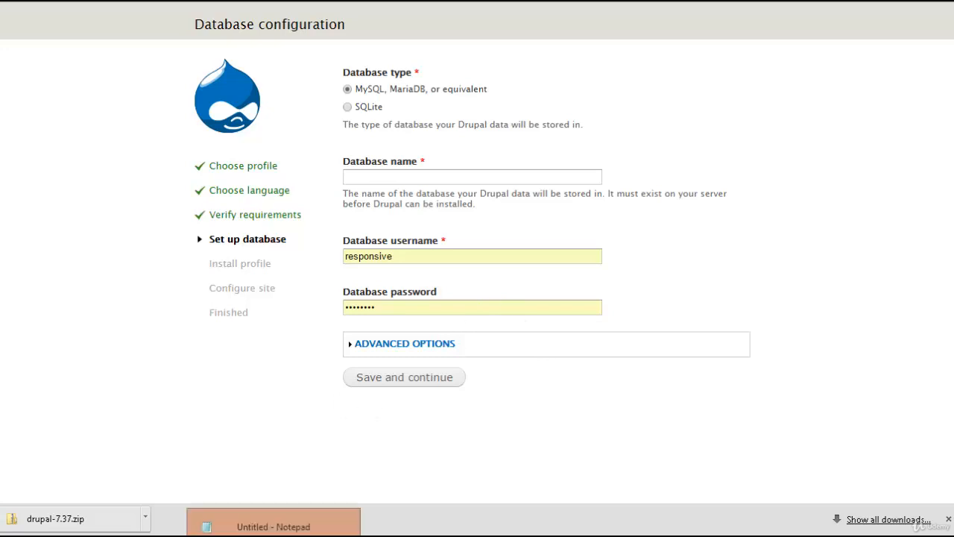
click(273, 527)
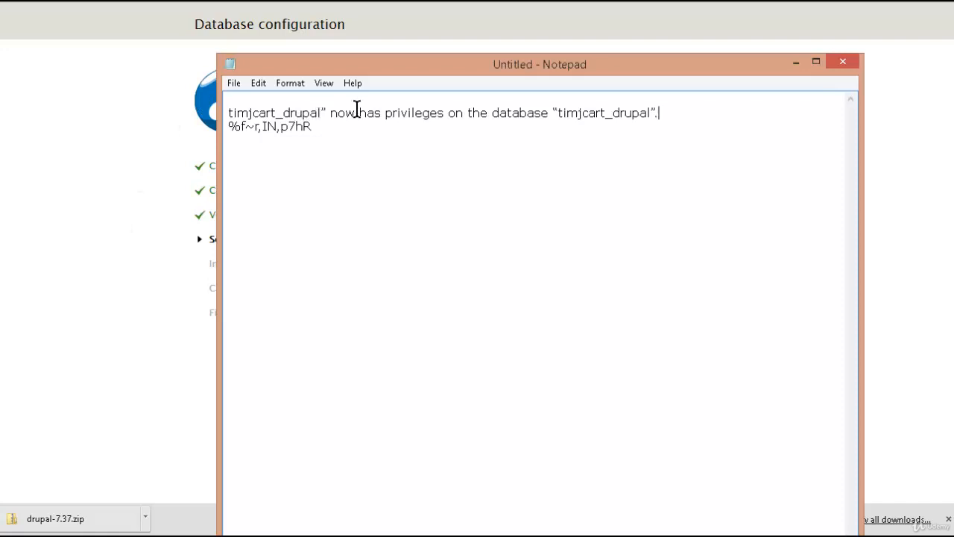
drag(319, 112, 228, 107)
right_click(265, 115)
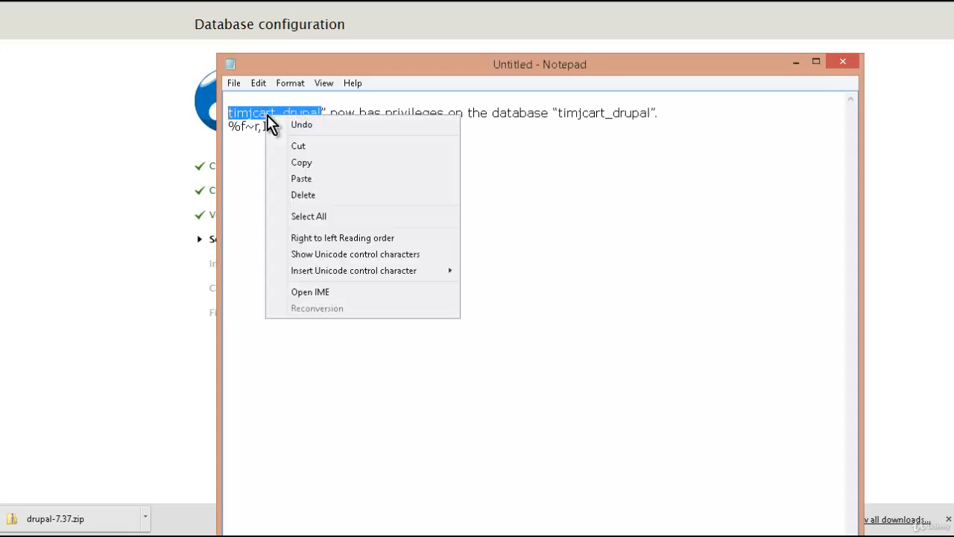
click(308, 164)
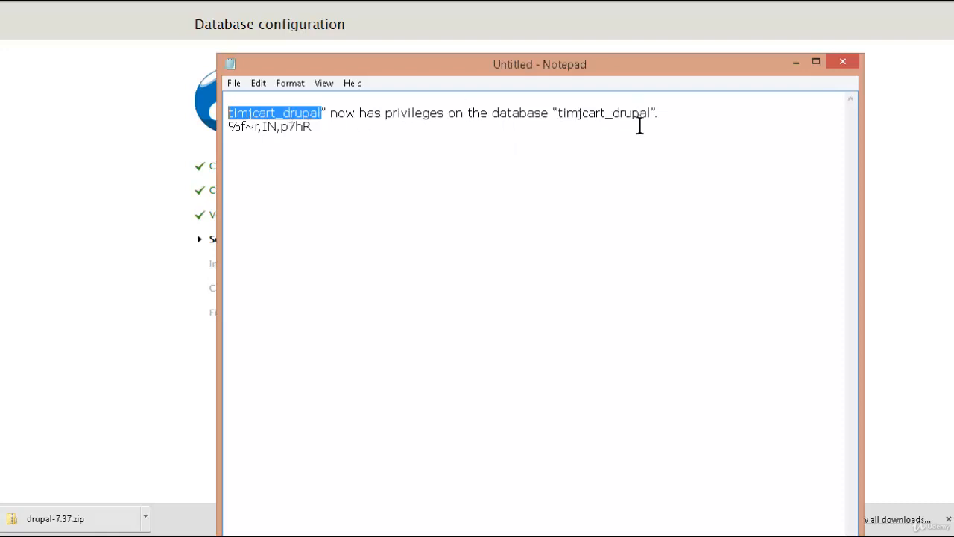
click(121, 176)
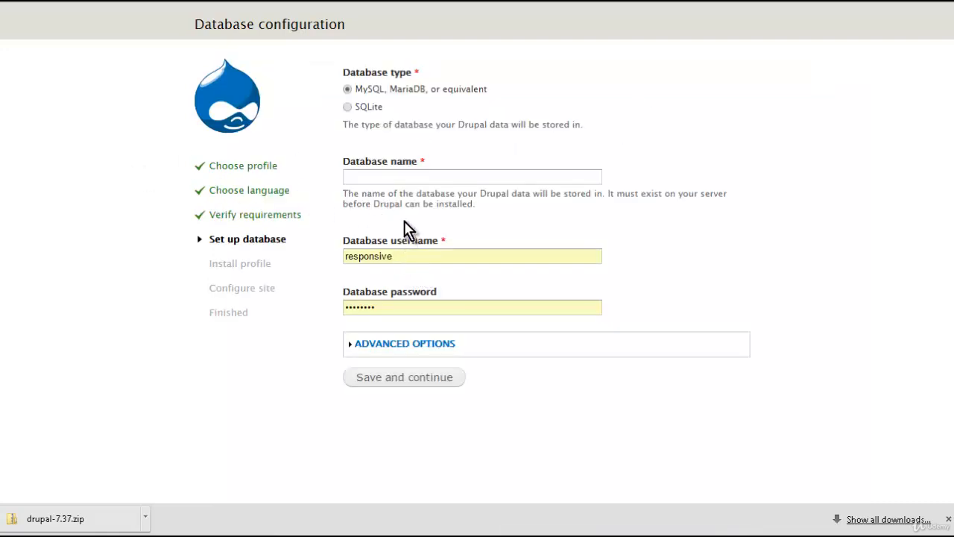
click(397, 178)
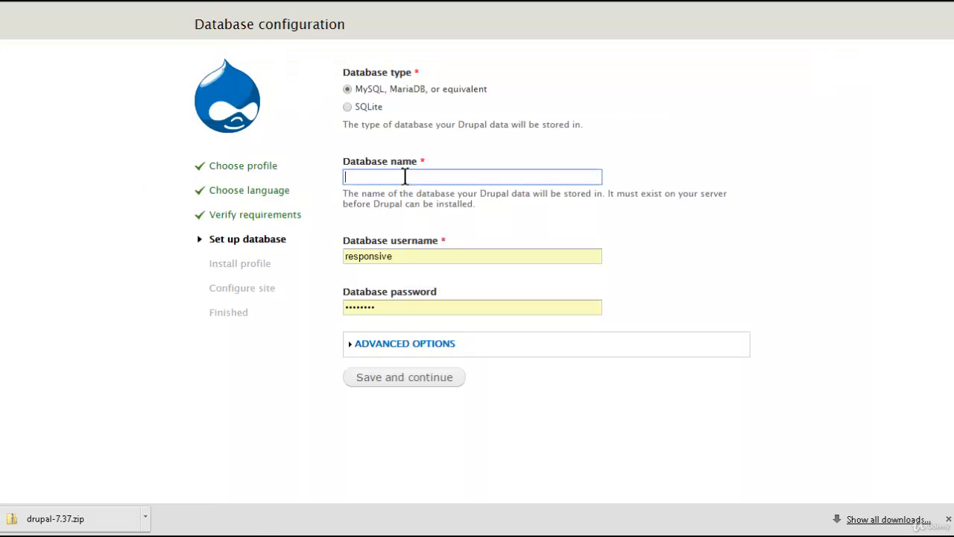
key(ctrl+v)
double_click(392, 256)
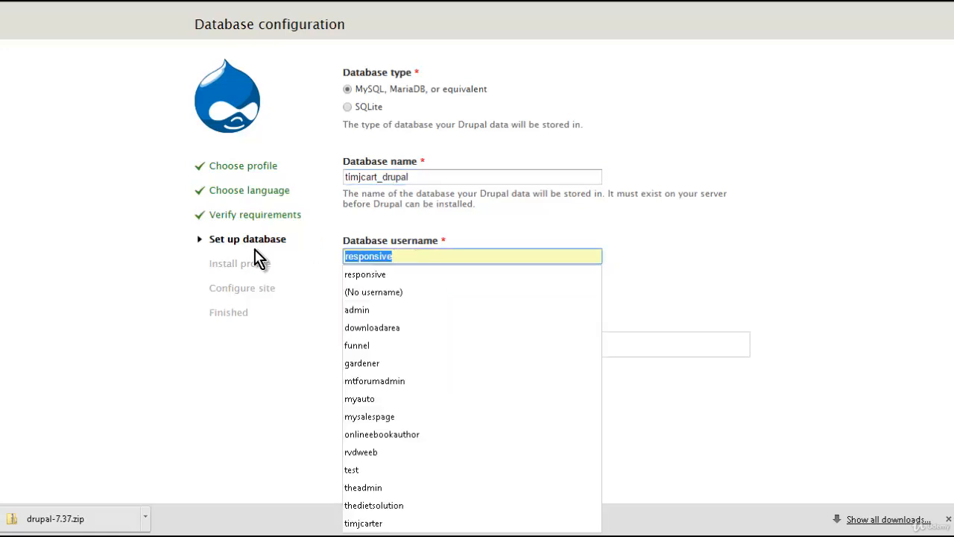
key(ctrl+v)
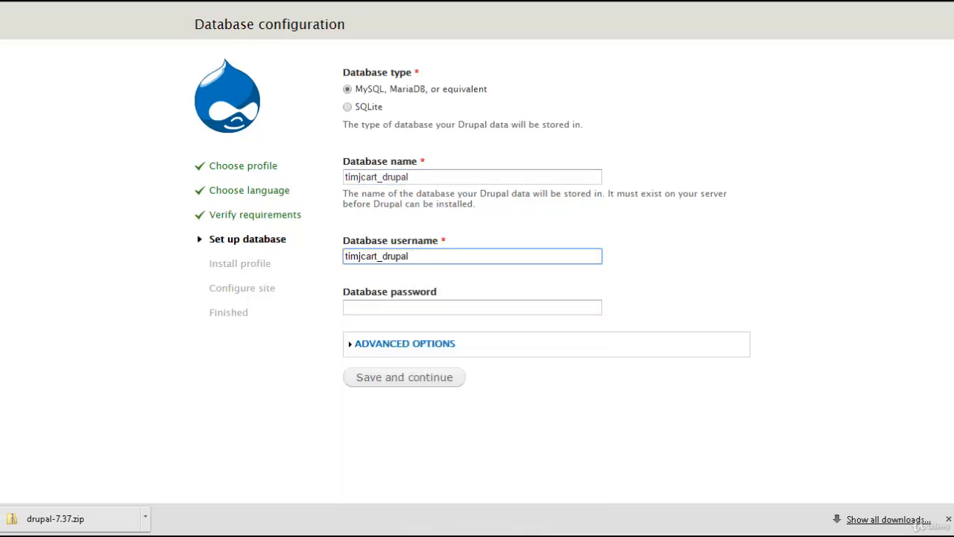
- Copy the saved password from Notepad and paste it into the database password field
key(alt+Tab)
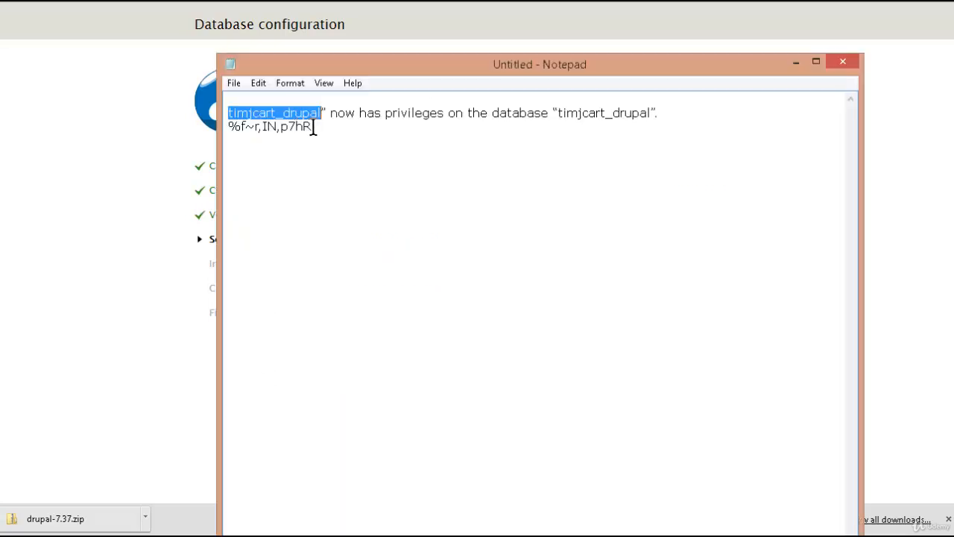
drag(310, 128, 230, 124)
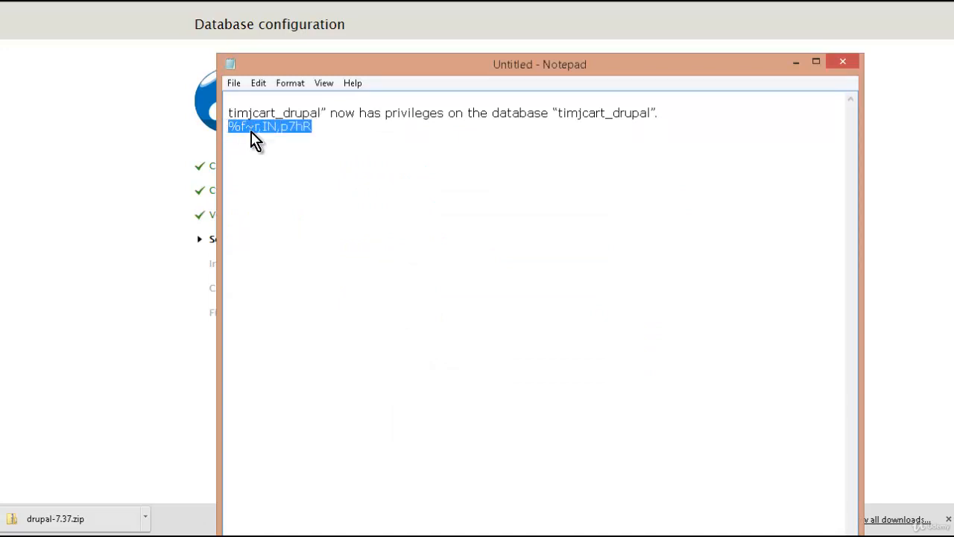
right_click(251, 132)
click(289, 178)
click(146, 238)
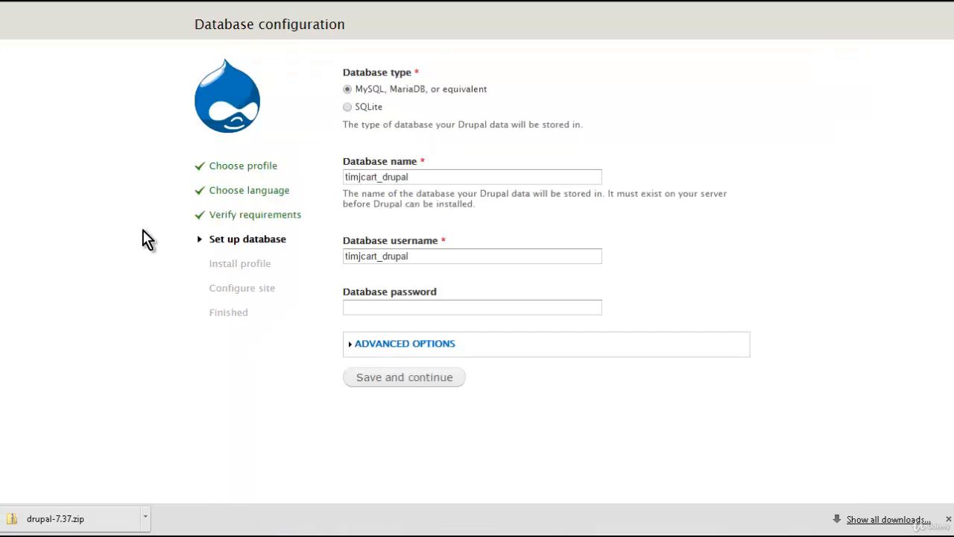
click(397, 302)
key(ctrl+v)
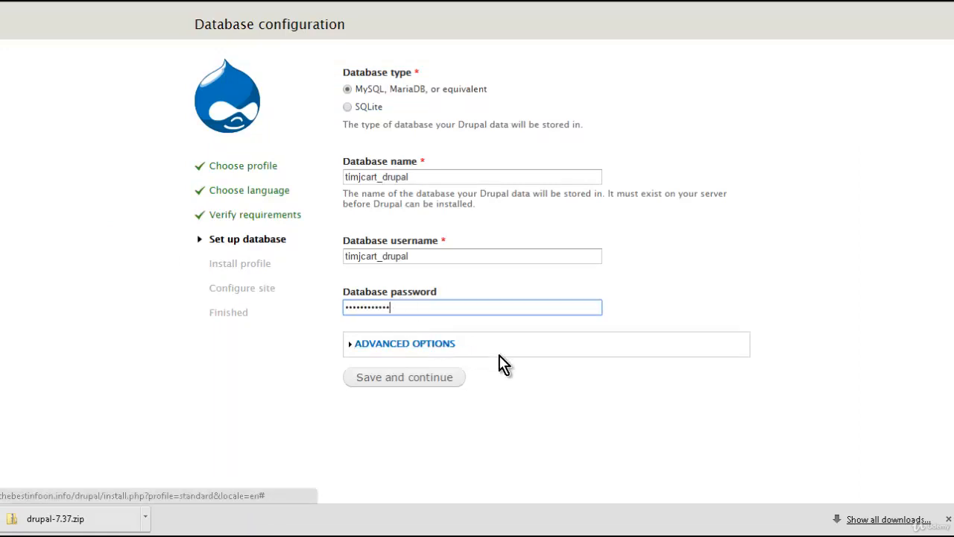
- Submit the database configuration and decline saving the password in the browser
click(420, 384)
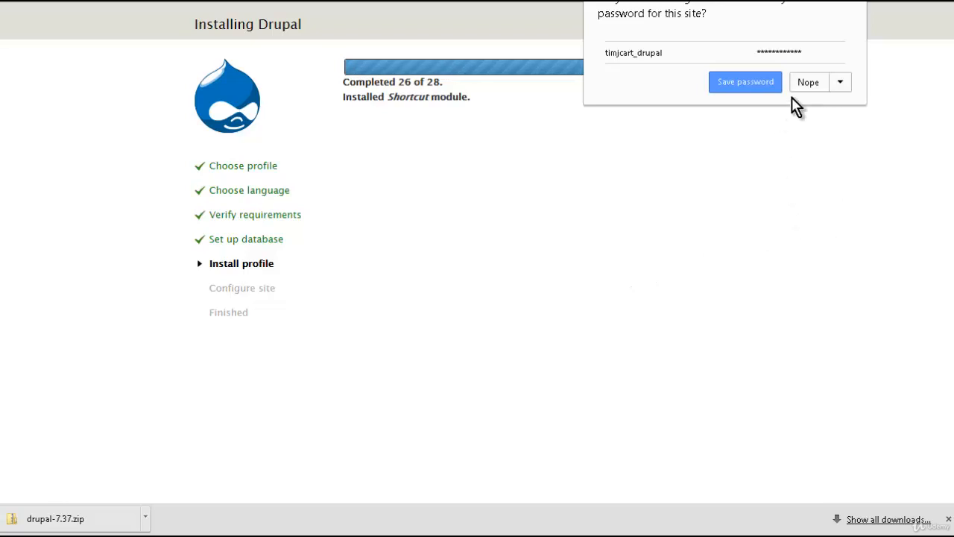
click(812, 88)
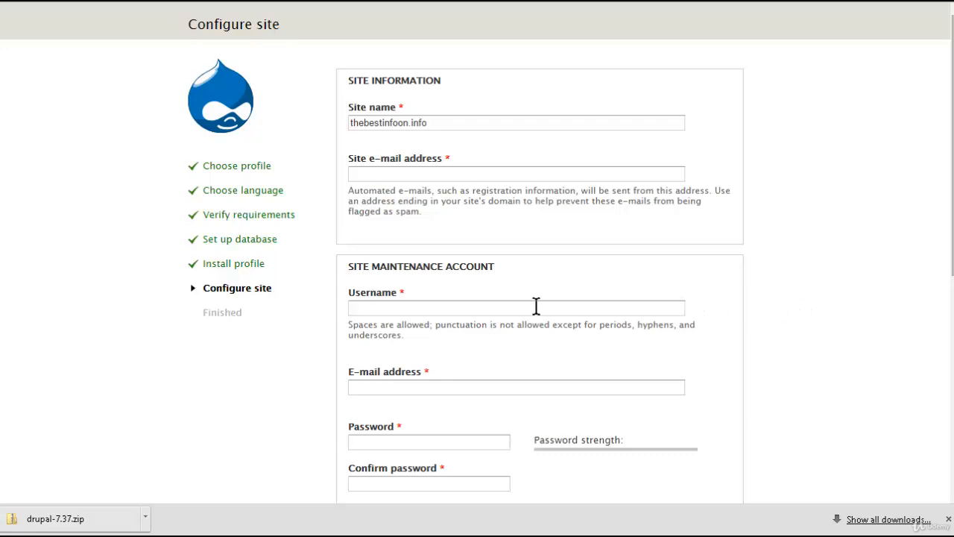
scroll(499, 296, down, 4)
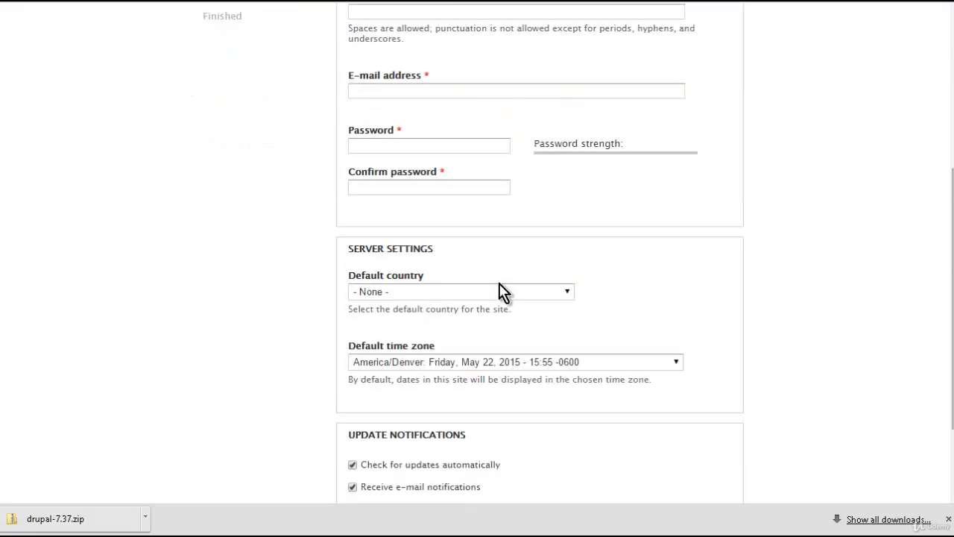
scroll(501, 291, down, 2)
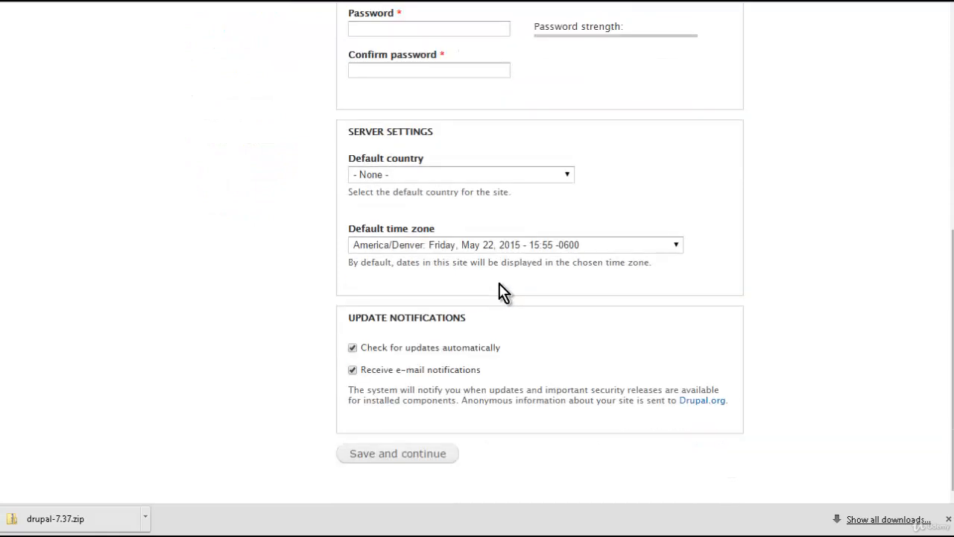
scroll(501, 292, up, 5)
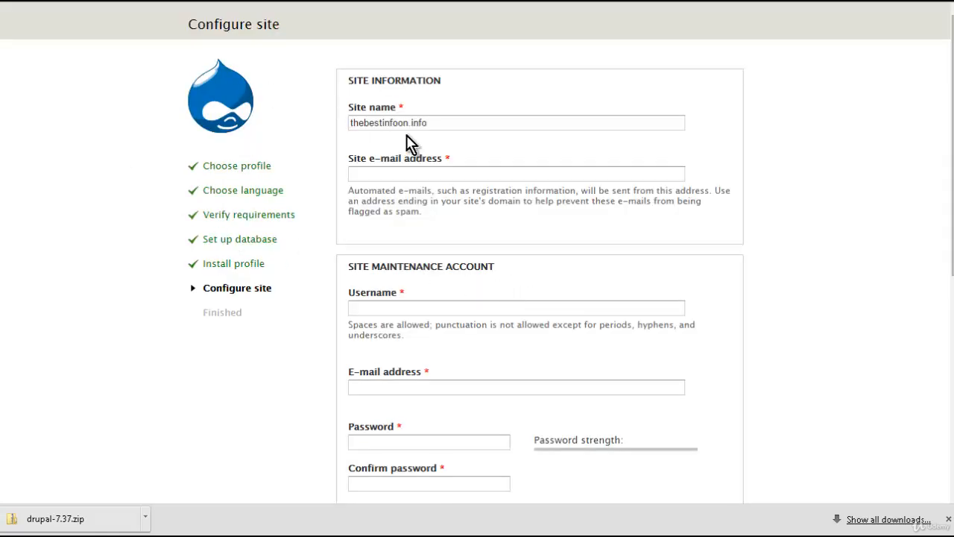
- Set the site name to Drupal Test and enter the owner's e-mail address as the site e-mail address
drag(437, 122, 220, 124)
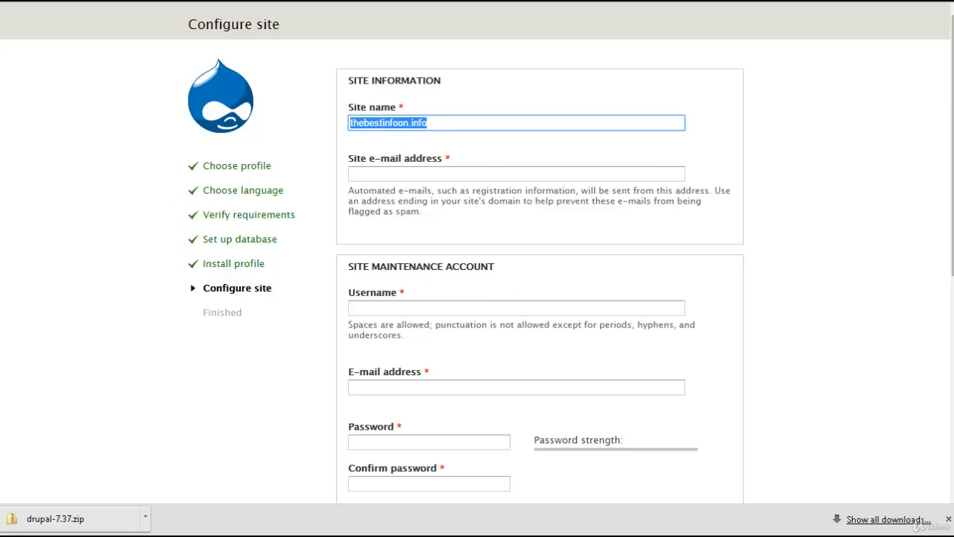
text(Drupal Test)
click(414, 169)
key(Tab)
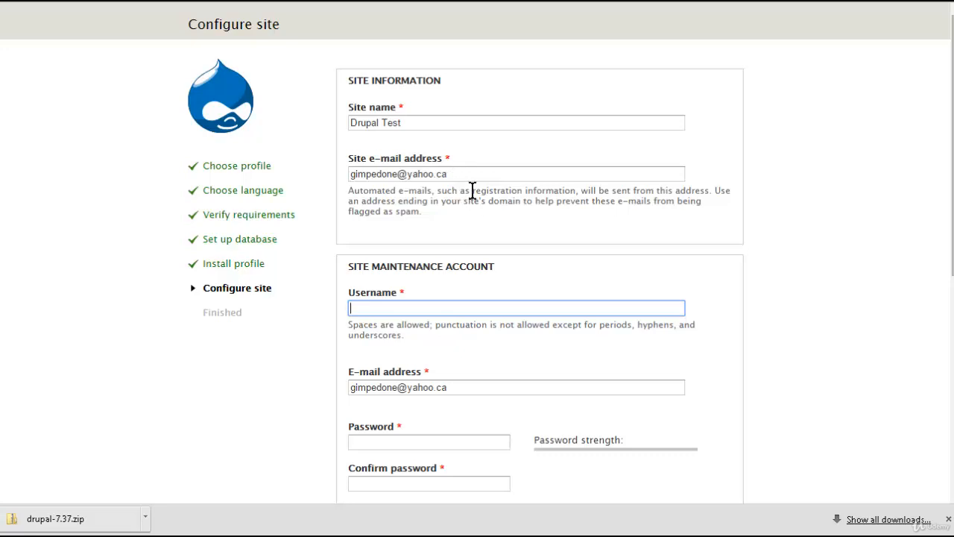
- Set the site maintenance account username to DrupalTest
scroll(567, 221, down, 1)
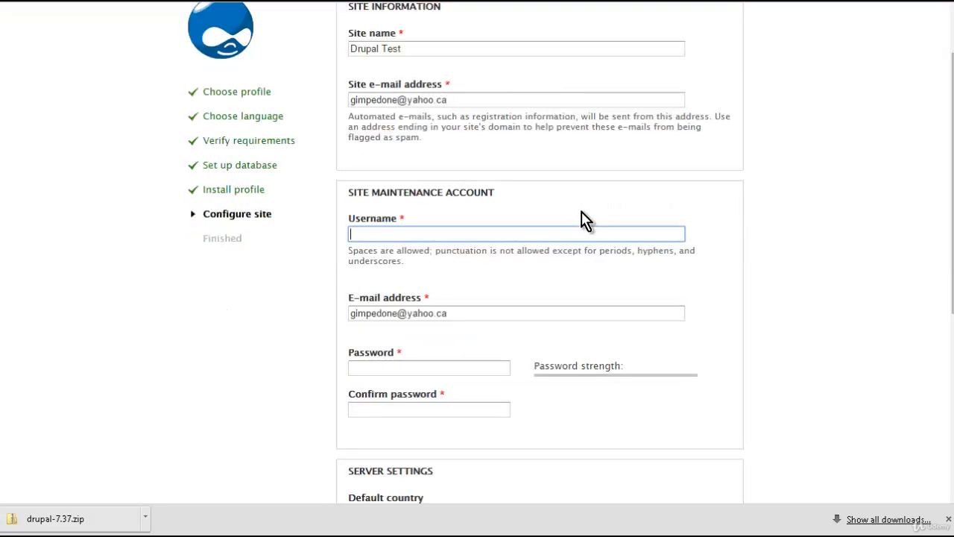
scroll(585, 221, down, 1)
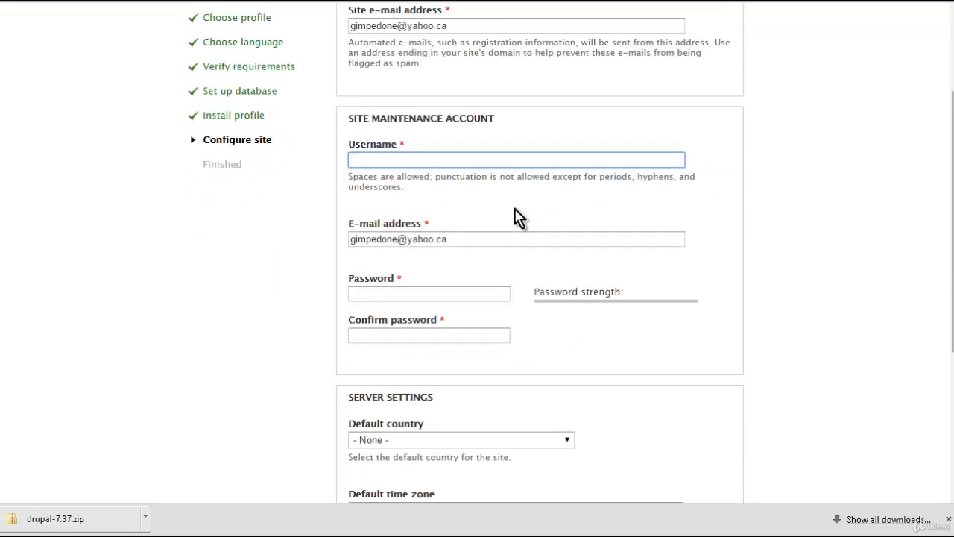
text(DrupalTest)
- Enter and confirm the maintenance account password
scroll(446, 271, down, 1)
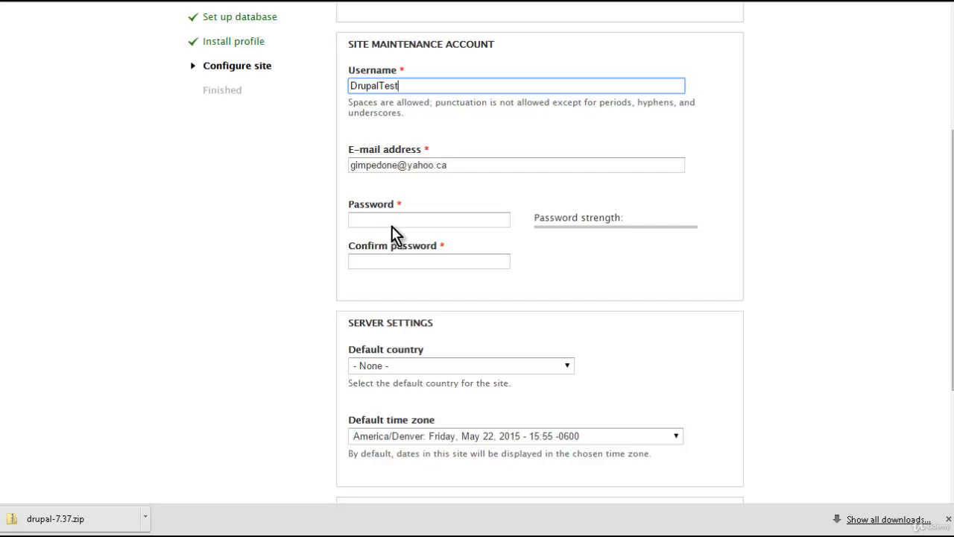
scroll(406, 227, down, 1)
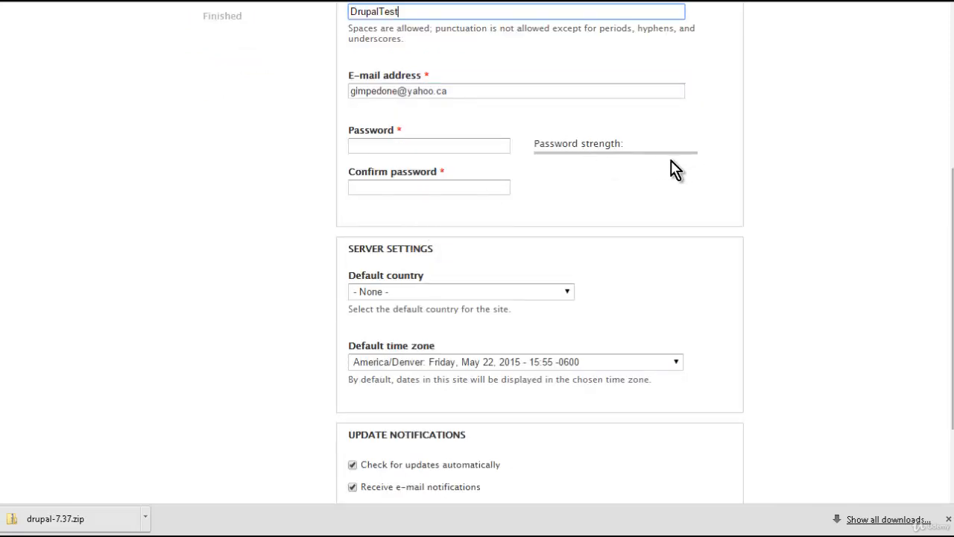
click(440, 147)
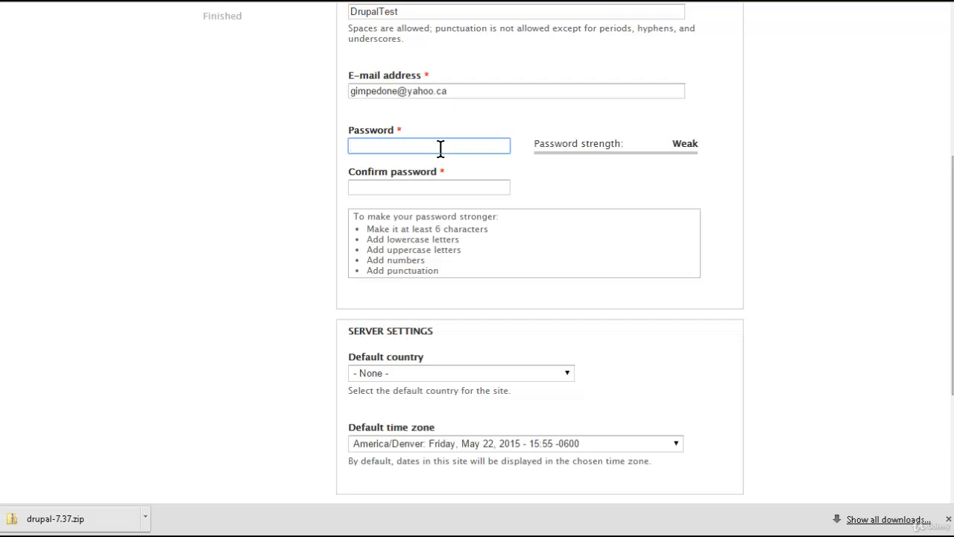
text(********)
key(Tab)
text(********)
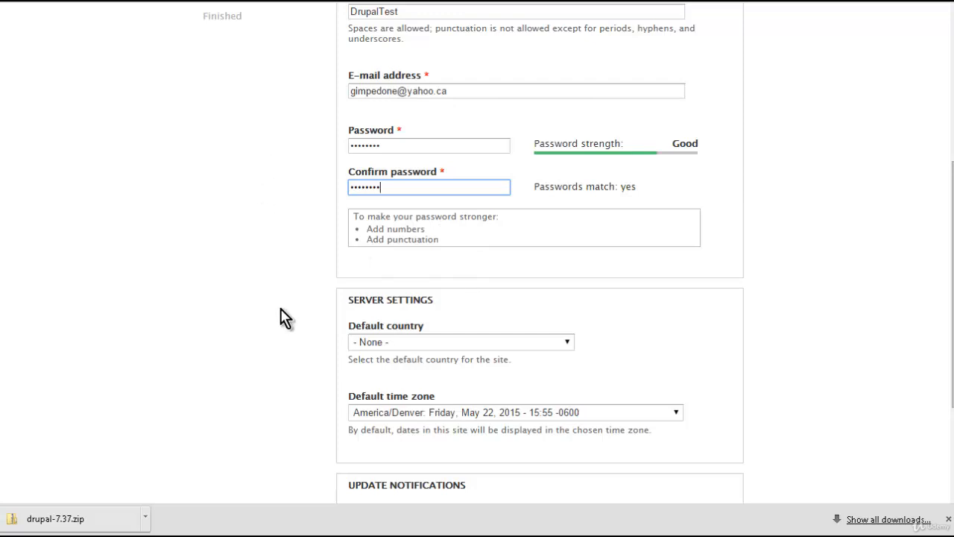
- Turn off the automatic update checking option in the update notifications section
scroll(281, 307, down, 1)
scroll(284, 306, down, 1)
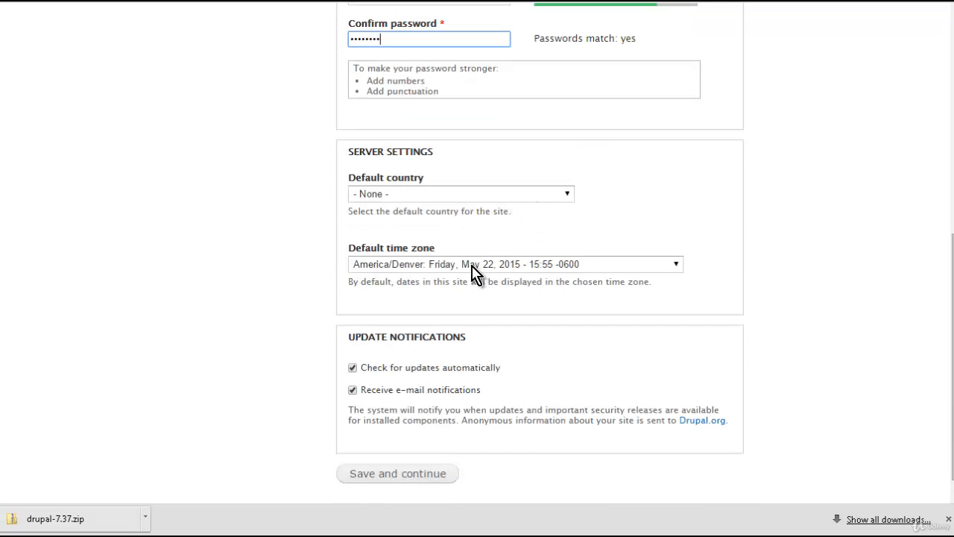
scroll(314, 253, down, 1)
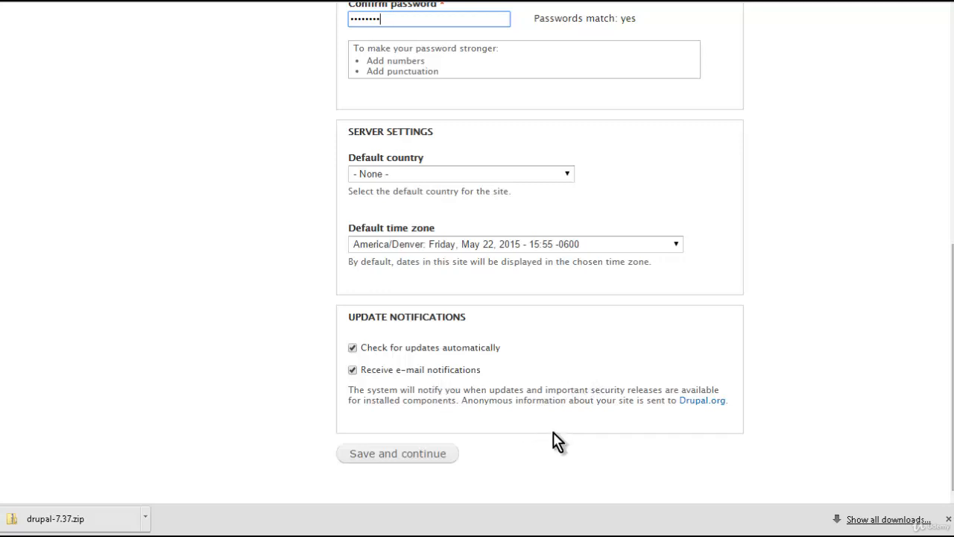
click(351, 349)
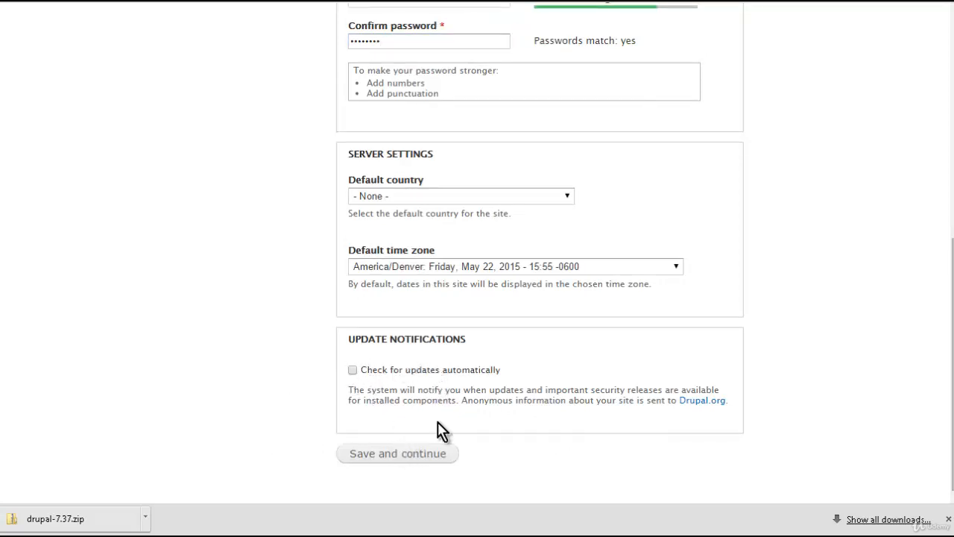
- Save the site configuration to finish the installation and open the new site
click(409, 457)
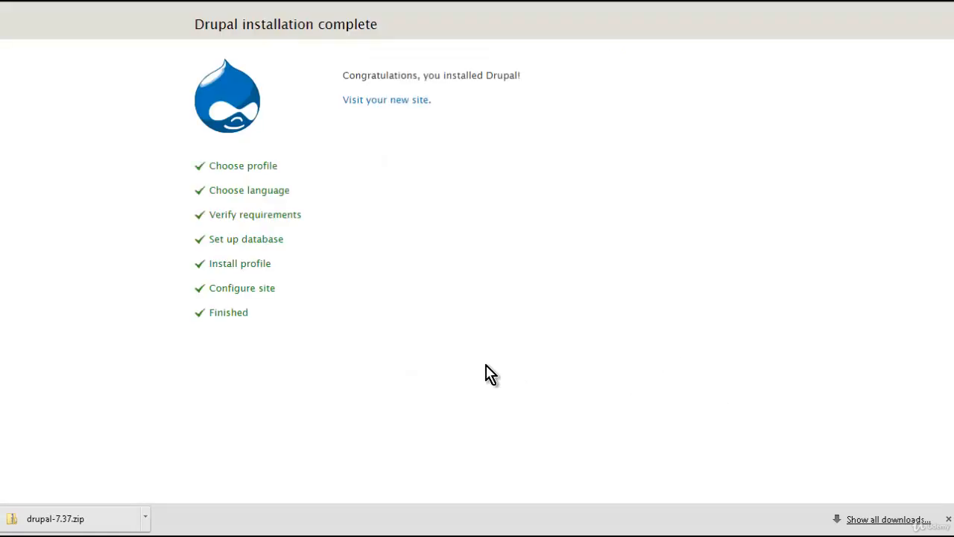
click(390, 100)
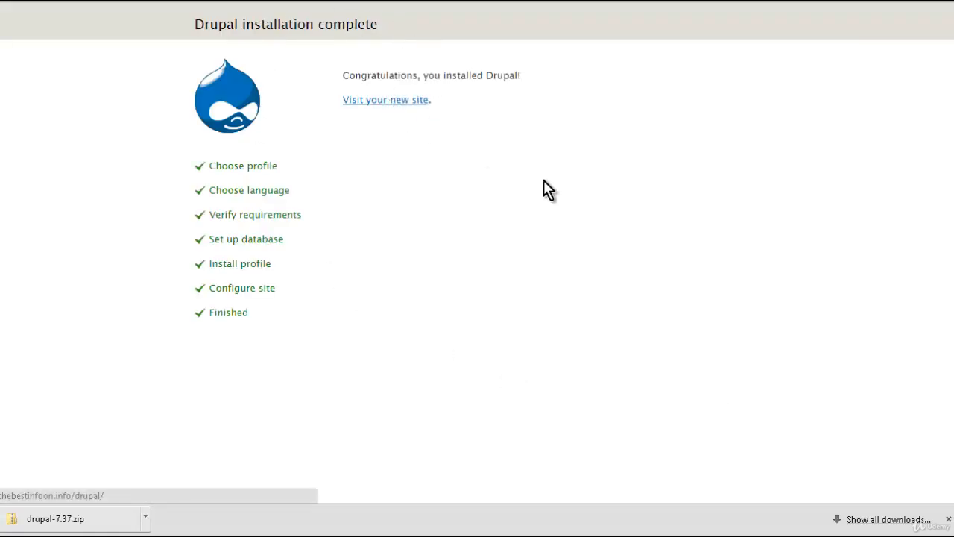